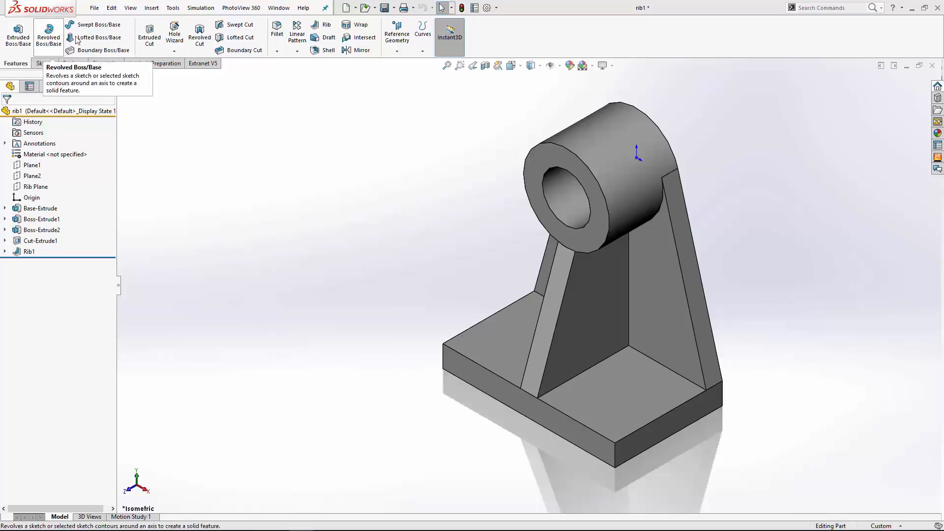
- Try a reference plane offset 1.000 in from the base's end face, and clear the face reference
{"action": "left_click", "coordinate": [397, 49]}
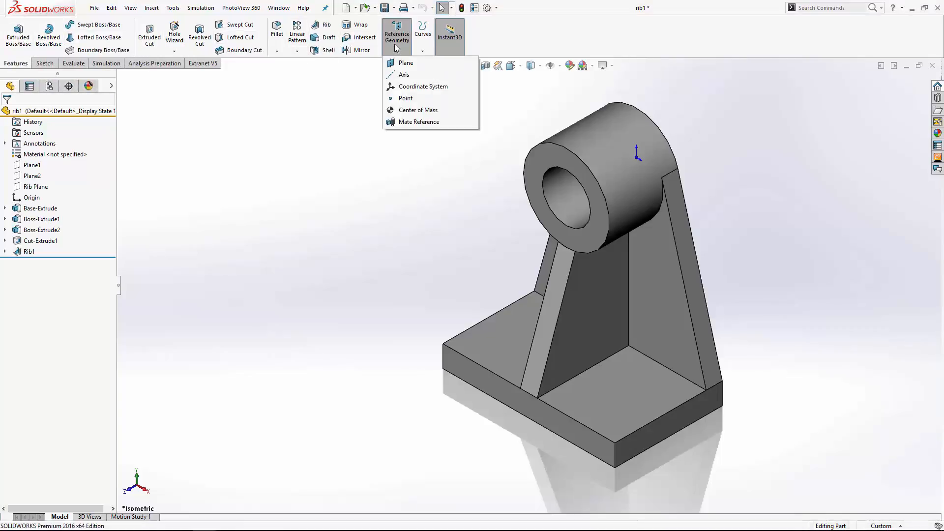
{"action": "left_click", "coordinate": [416, 64]}
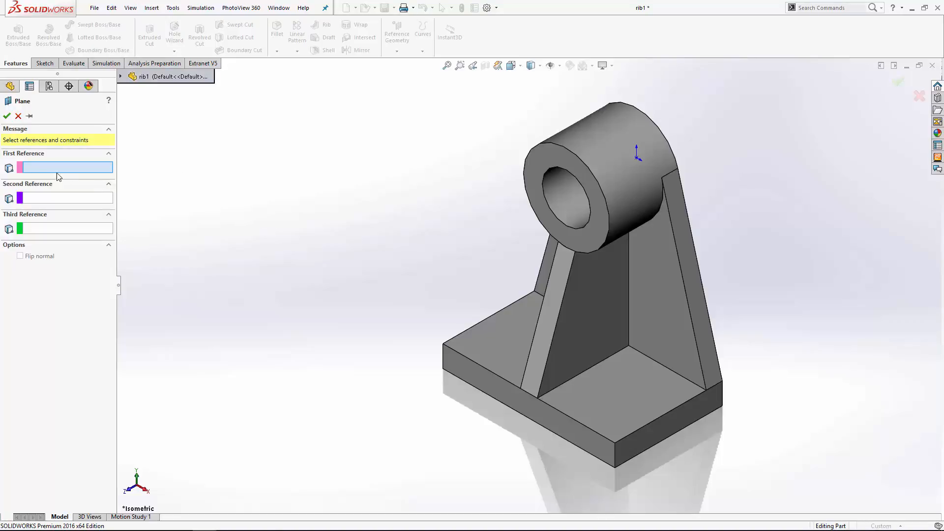
{"action": "left_click", "coordinate": [656, 436]}
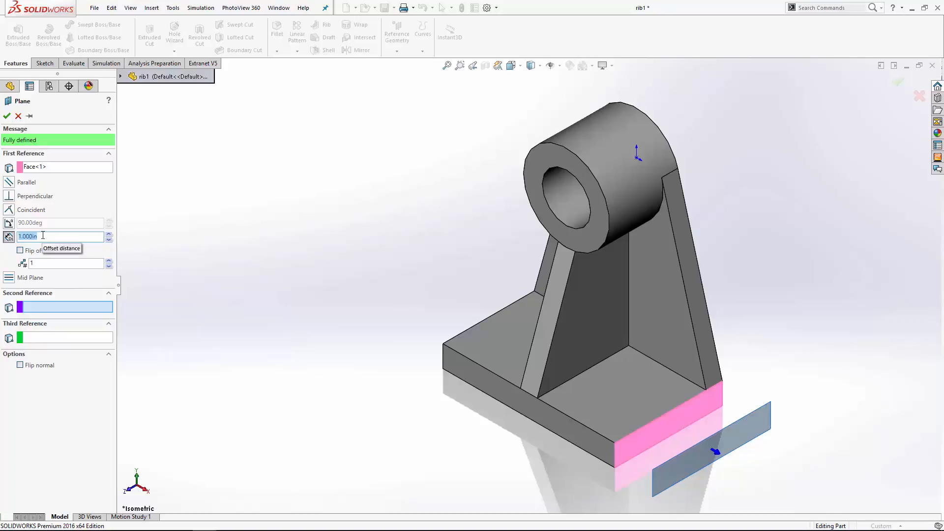
{"action": "left_click", "coordinate": [59, 310]}
{"action": "right_click", "coordinate": [54, 171]}
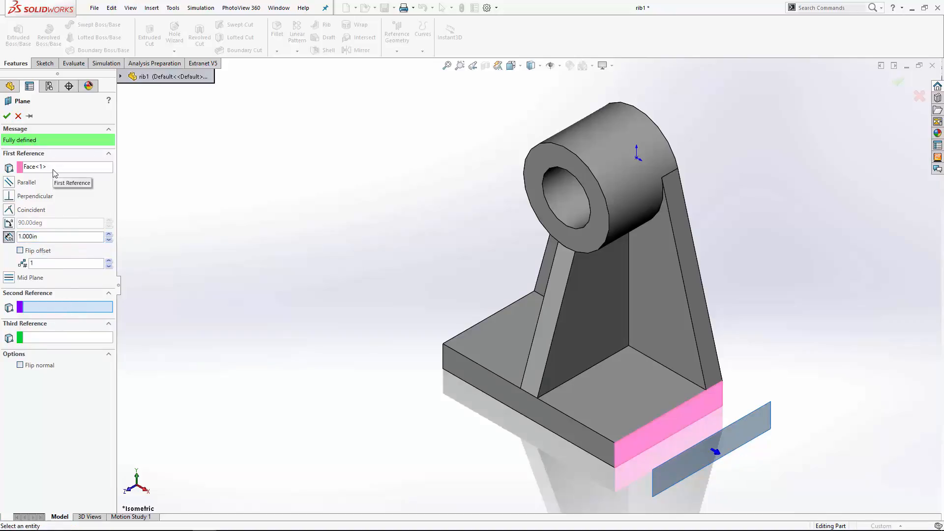
{"action": "left_click", "coordinate": [77, 177]}
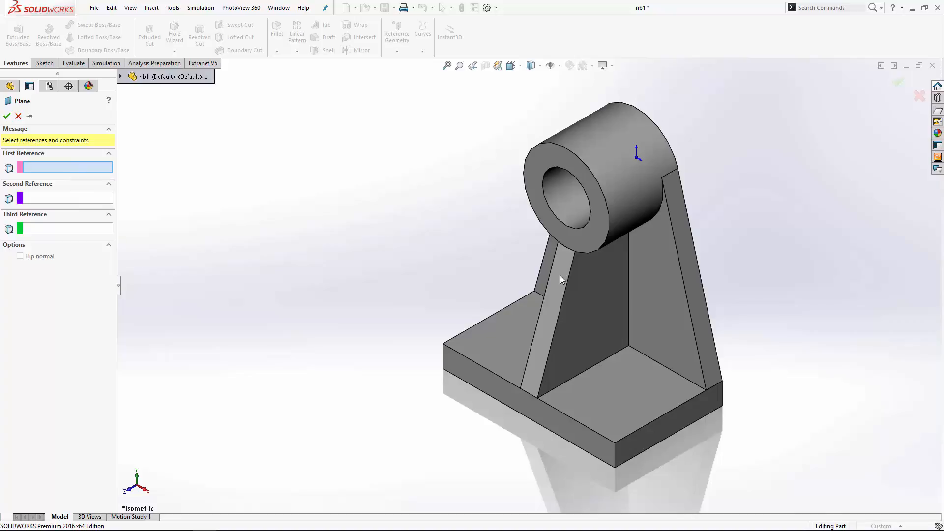
- Try a plane tangent to the cylinder and at 45 degrees to the base's end face, and clear both references
{"action": "left_click", "coordinate": [611, 169]}
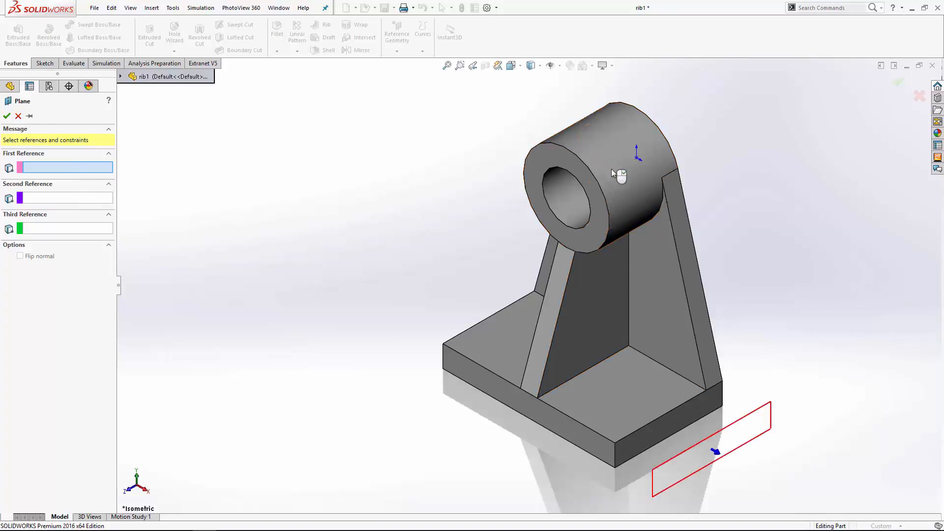
{"action": "left_click", "coordinate": [645, 441]}
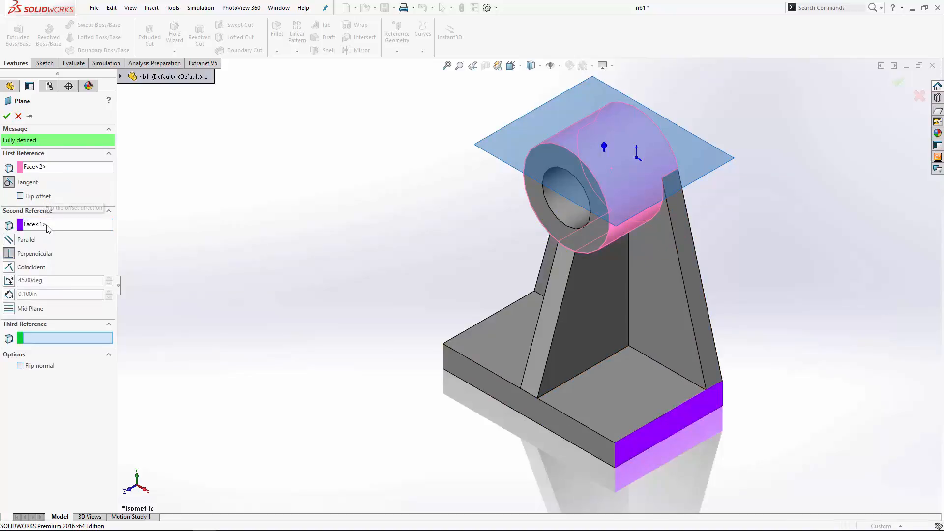
{"action": "left_click", "coordinate": [9, 282]}
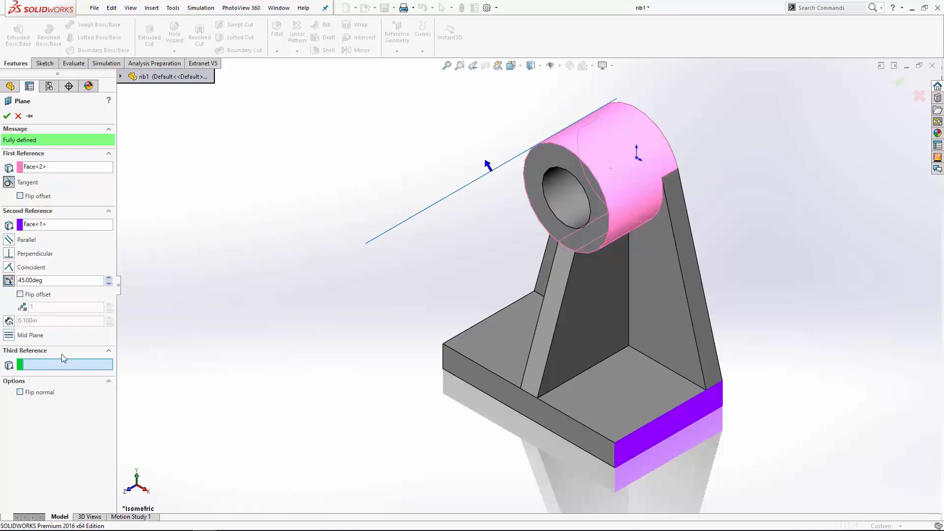
{"action": "right_click", "coordinate": [57, 171]}
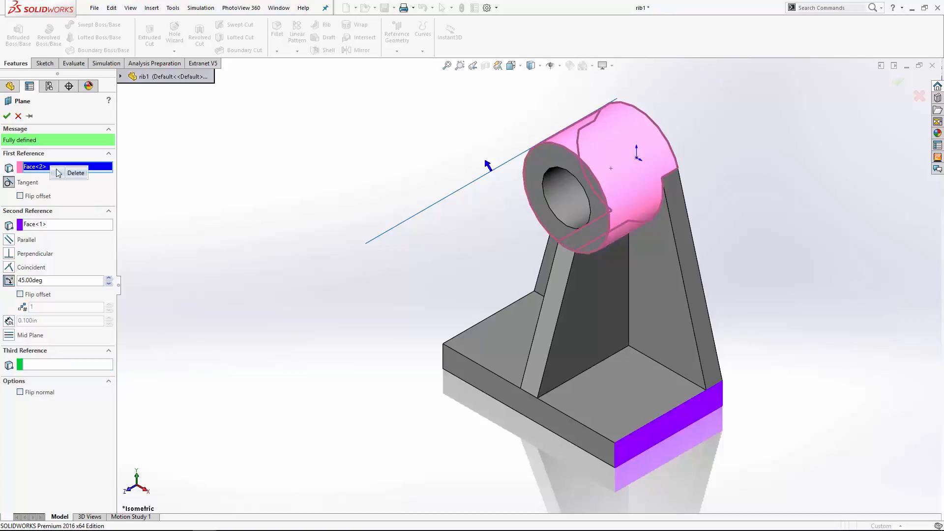
{"action": "left_click", "coordinate": [74, 174]}
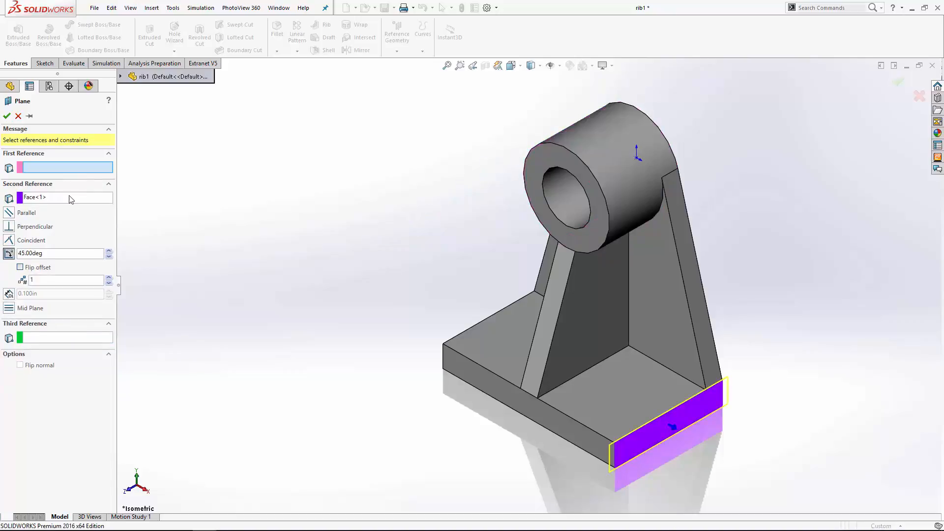
{"action": "right_click", "coordinate": [71, 199]}
{"action": "left_click", "coordinate": [101, 210]}
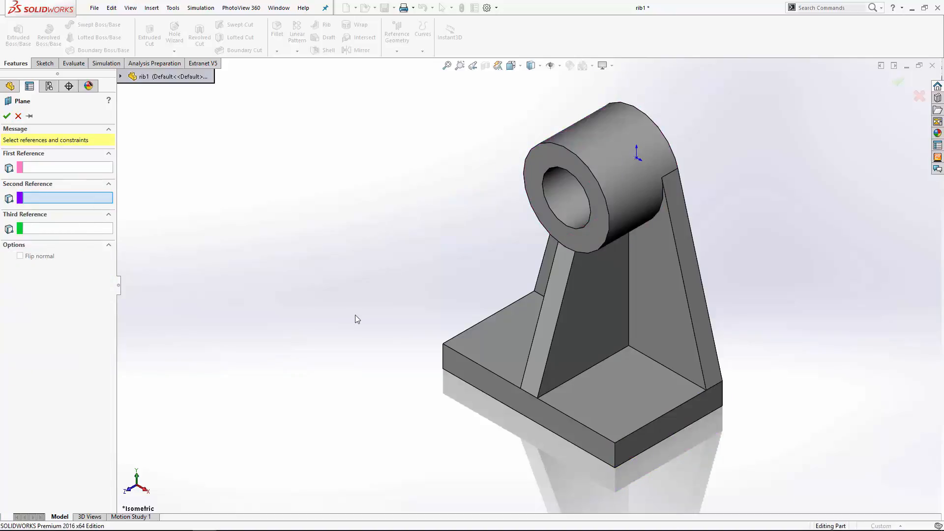
- Create a mid plane between the base's two opposite end faces and enlarge its displayed border to the part's full height
{"action": "left_click", "coordinate": [646, 436]}
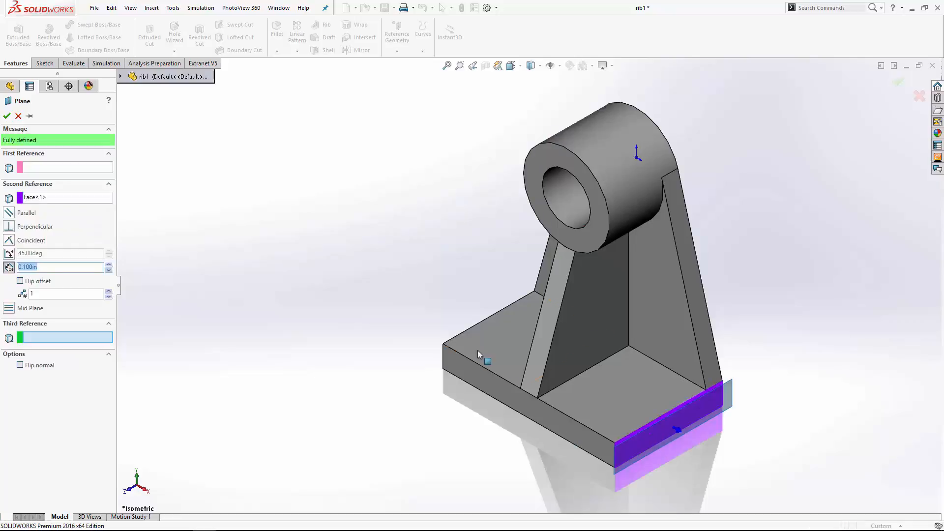
{"action": "middle_click_drag", "start_coordinate": [477, 350], "coordinate": [411, 329]}
{"action": "left_click", "coordinate": [409, 329]}
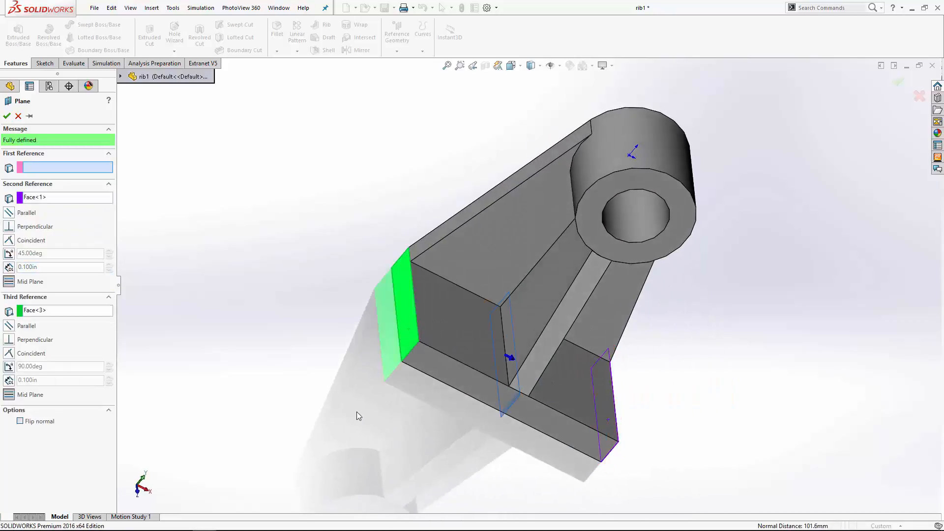
{"action": "middle_click_drag", "start_coordinate": [358, 415], "coordinate": [530, 421]}
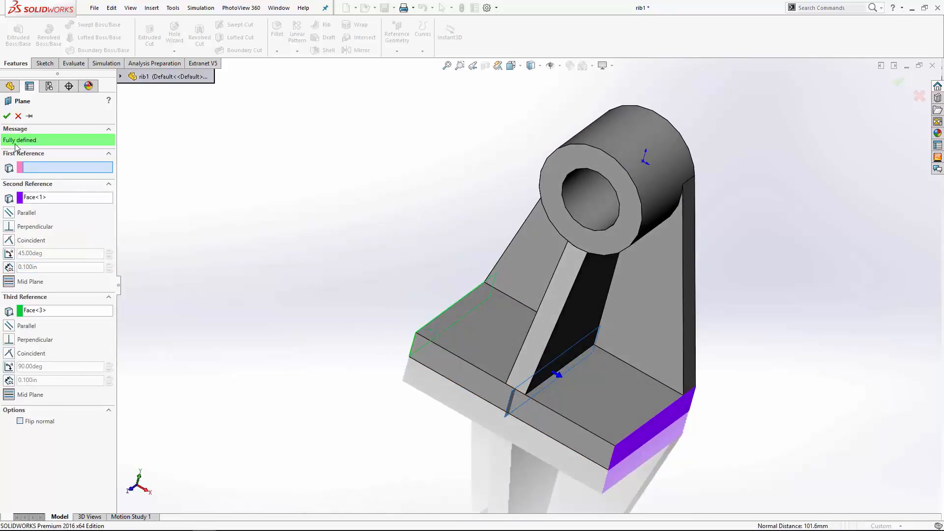
{"action": "left_click", "coordinate": [7, 116]}
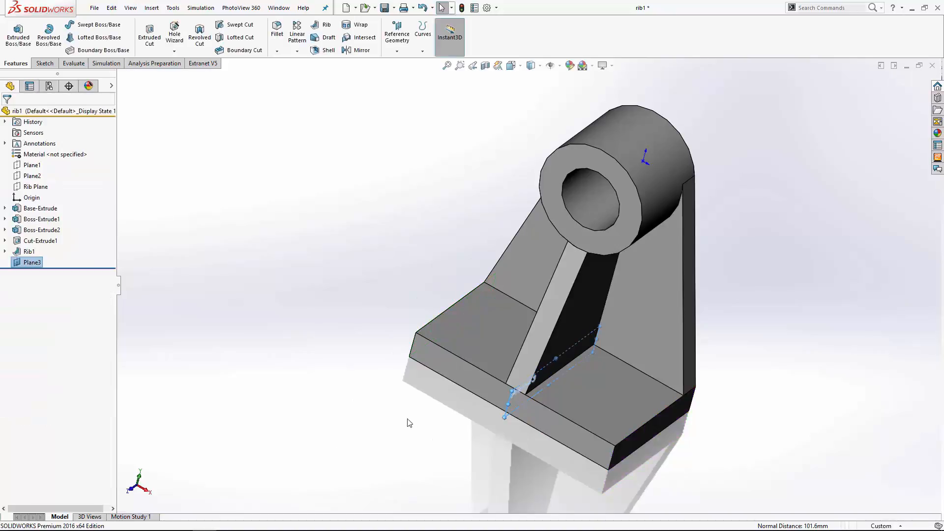
{"action": "middle_click_drag", "start_coordinate": [409, 422], "coordinate": [379, 391]}
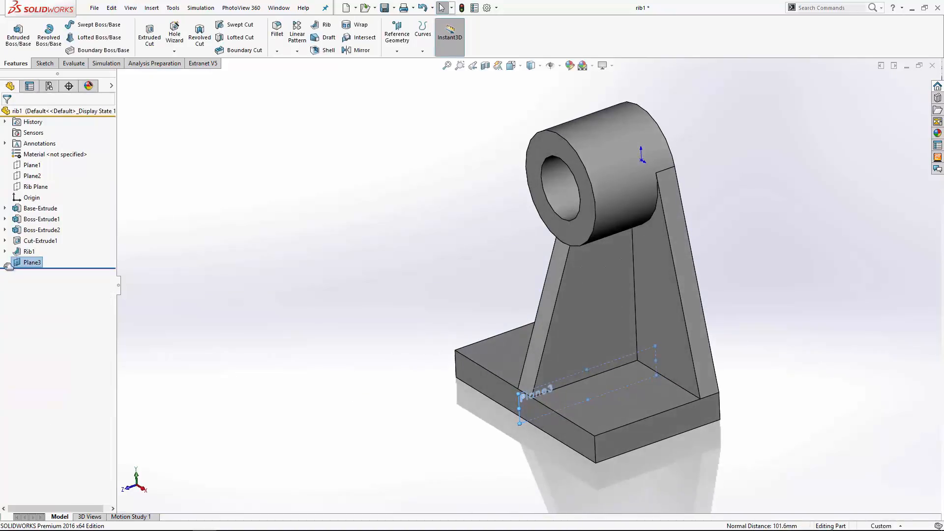
{"action": "left_click_drag", "start_coordinate": [523, 397], "coordinate": [474, 124]}
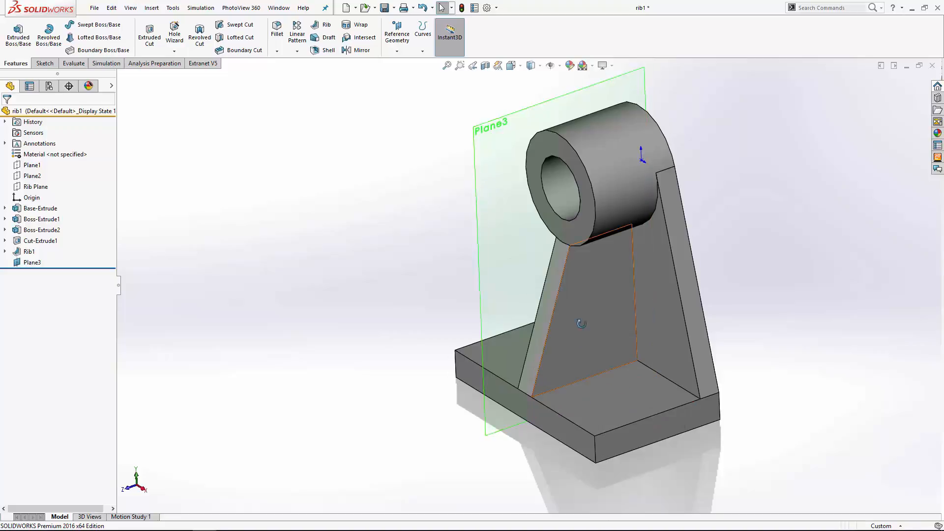
- Sketch a circle about 0.36 in in diameter on the base's top face, between the rib and the end face
{"action": "middle_click_drag", "start_coordinate": [579, 323], "coordinate": [623, 416]}
{"action": "left_click", "coordinate": [623, 416]}
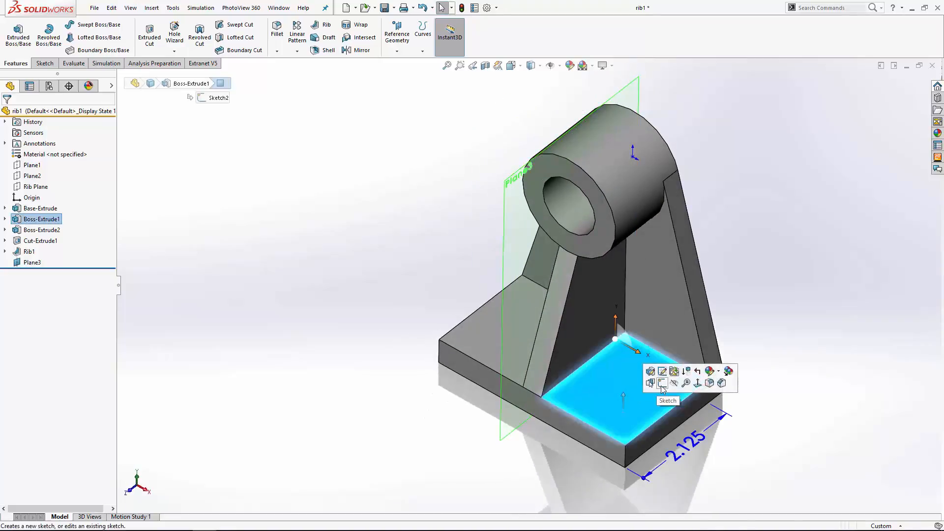
{"action": "left_click", "coordinate": [669, 382]}
{"action": "left_click", "coordinate": [87, 28]}
{"action": "left_click", "coordinate": [627, 396]}
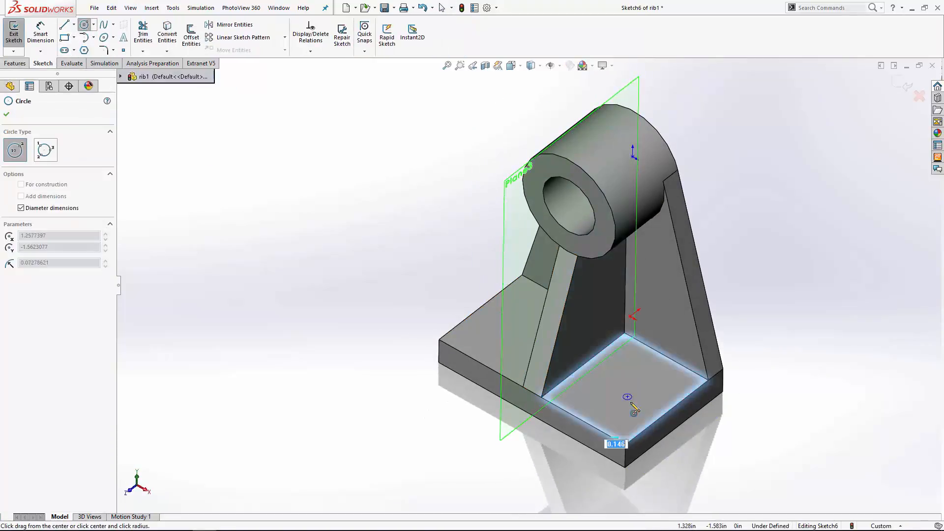
{"action": "left_click", "coordinate": [635, 402]}
- Dimension the circle's diameter as 0.50 in
{"action": "left_click", "coordinate": [40, 34]}
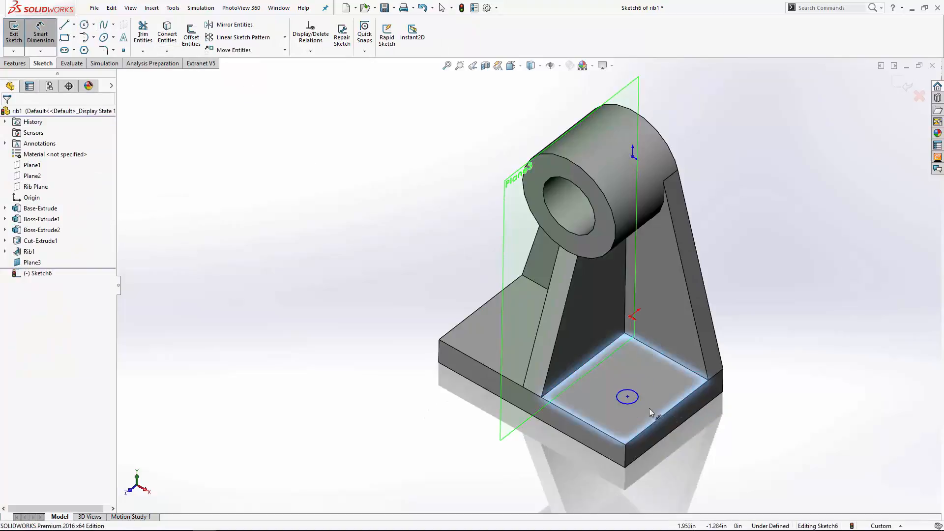
{"action": "left_click", "coordinate": [635, 403]}
{"action": "left_click", "coordinate": [695, 443]}
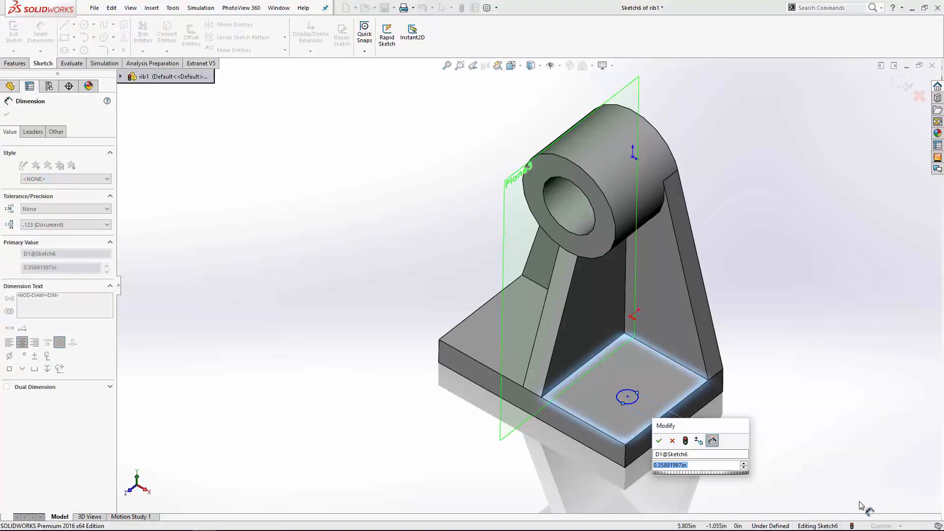
{"action": "key", "text": "Return"}
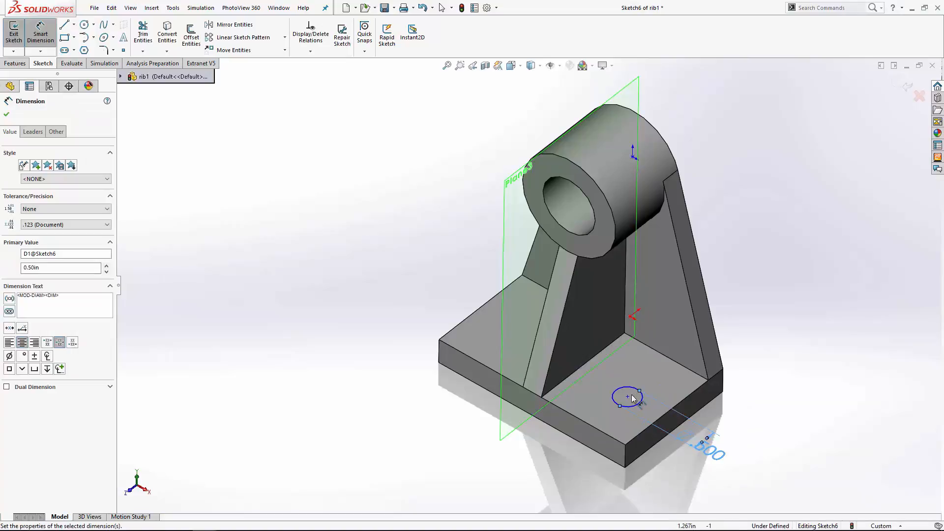
- Dimension the circle's centre 0.75 in from the edge at the base's end face
{"action": "left_click", "coordinate": [627, 396]}
{"action": "left_click", "coordinate": [656, 422]}
{"action": "left_click", "coordinate": [551, 477]}
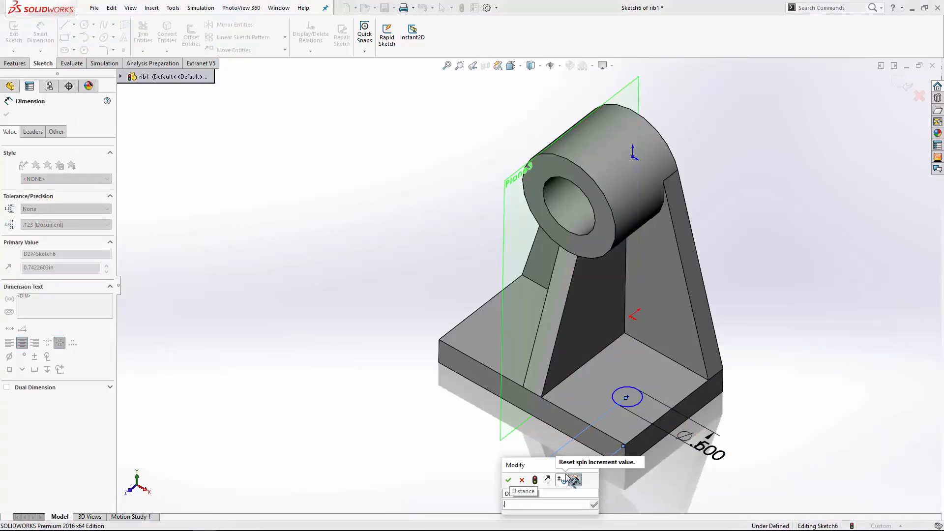
{"action": "type", "text": "75"}
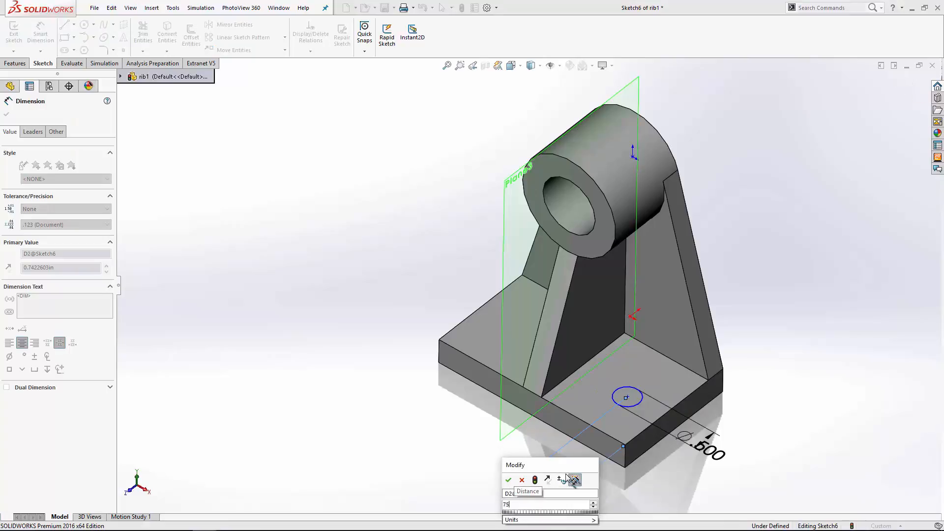
{"action": "key", "text": "BackSpace"}
{"action": "key", "text": "BackSpace"}
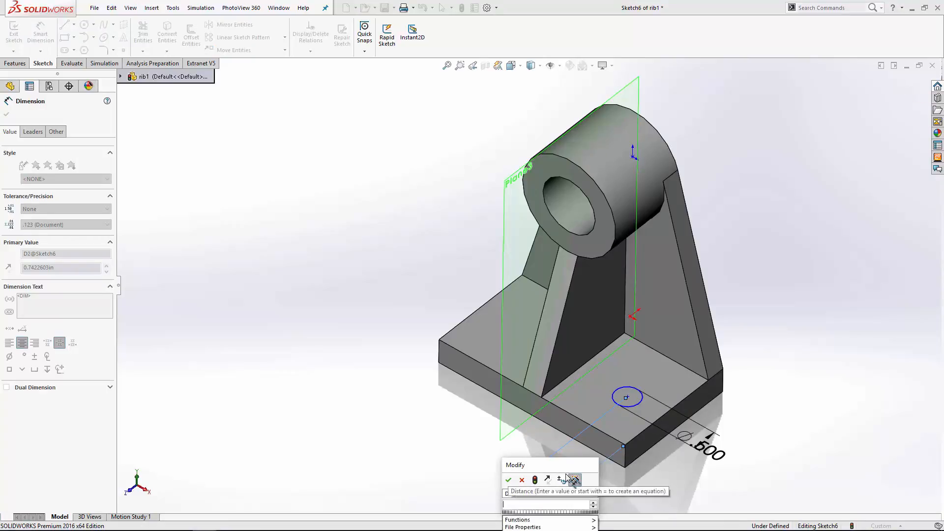
{"action": "type", "text": ".75"}
{"action": "key", "text": "Return"}
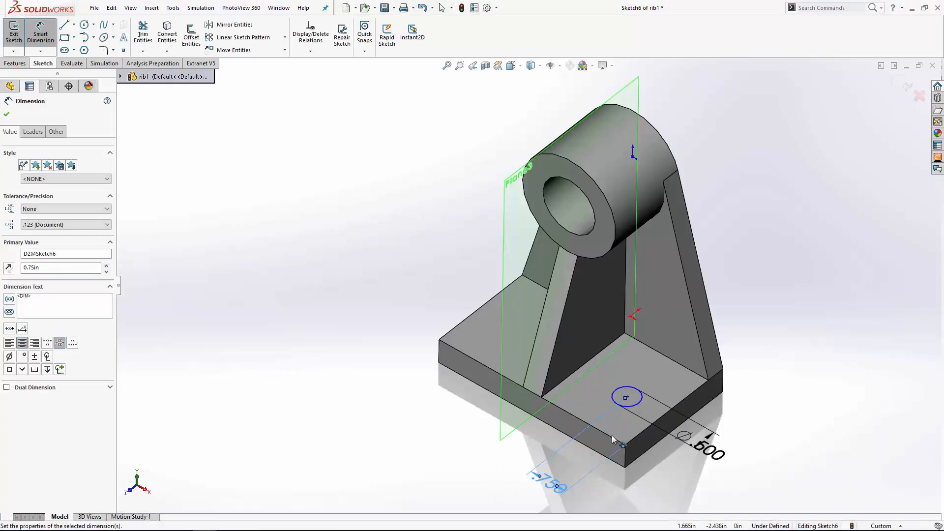
- Dimension the circle's centre 0.75 in from the base's long front edge
{"action": "left_click", "coordinate": [628, 397]}
{"action": "left_click", "coordinate": [627, 445]}
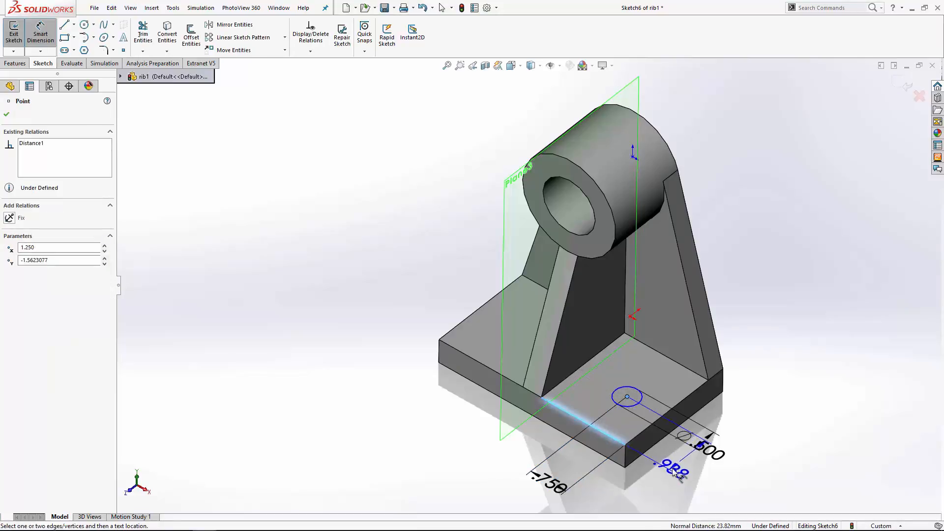
{"action": "left_click", "coordinate": [747, 473]}
{"action": "type", "text": ".75"}
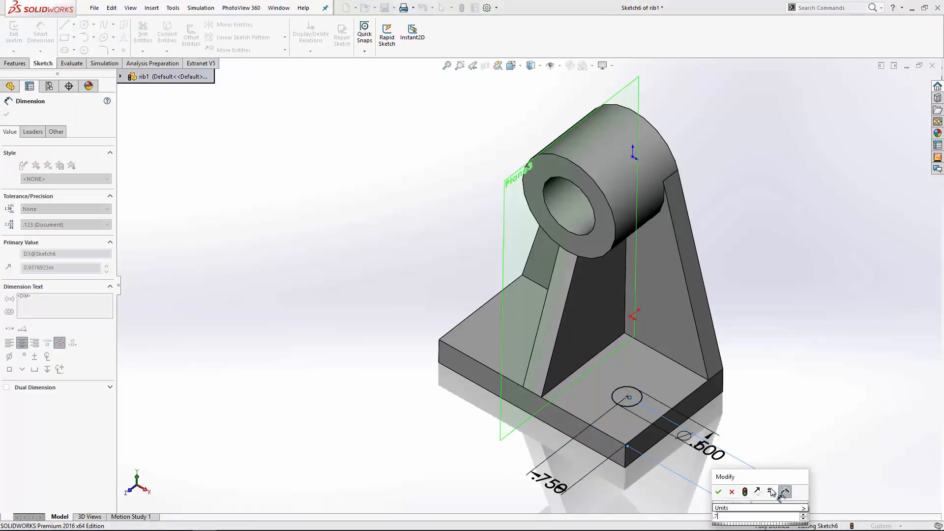
{"action": "key", "text": "Return"}
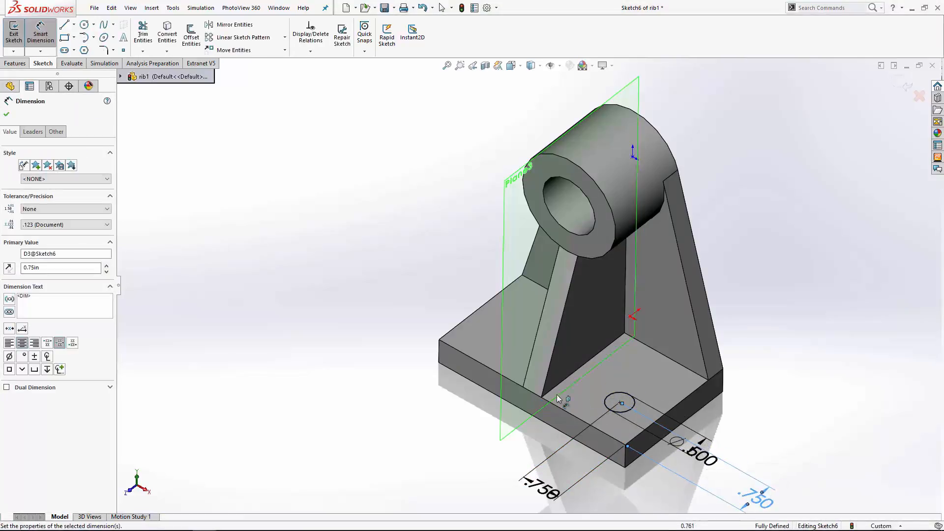
- Cut the circle through the base with an Extruded Cut set to Through All
{"action": "left_click", "coordinate": [21, 67]}
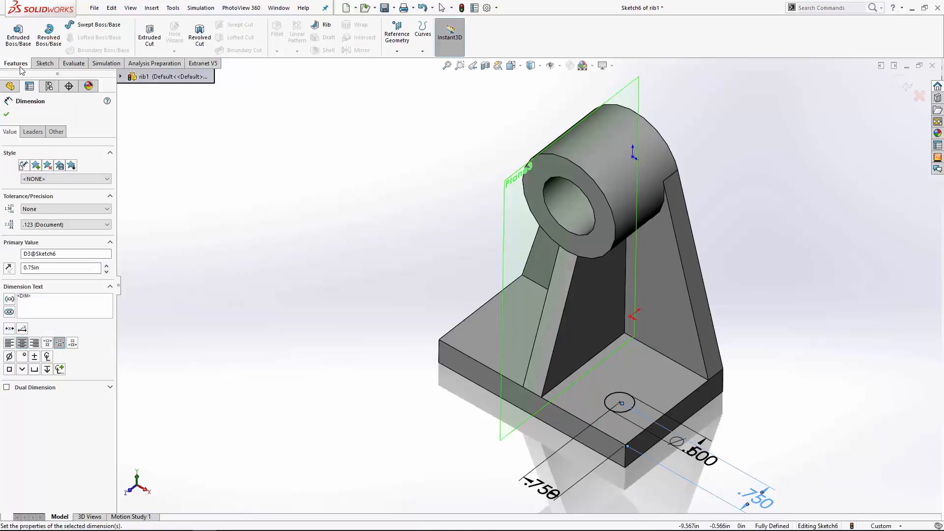
{"action": "left_click", "coordinate": [149, 36]}
{"action": "left_click", "coordinate": [40, 174]}
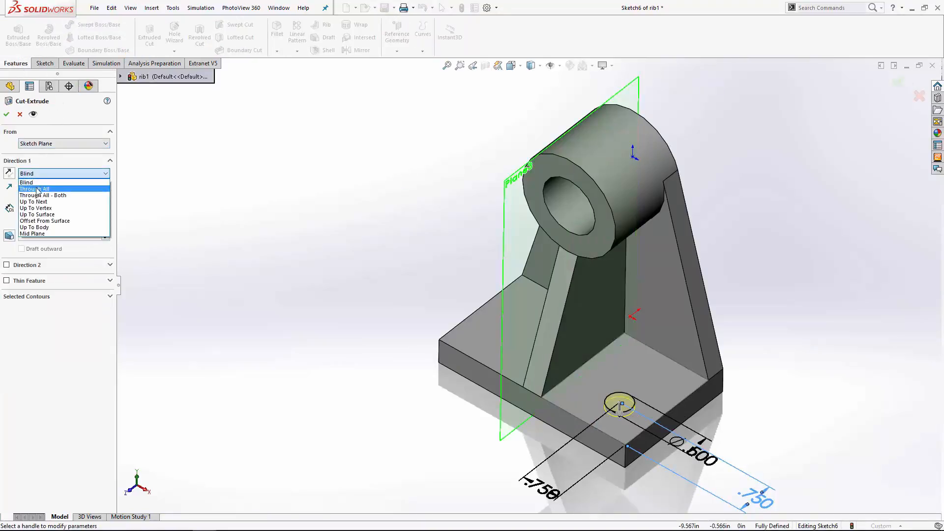
{"action": "left_click", "coordinate": [37, 187]}
{"action": "left_click", "coordinate": [6, 114]}
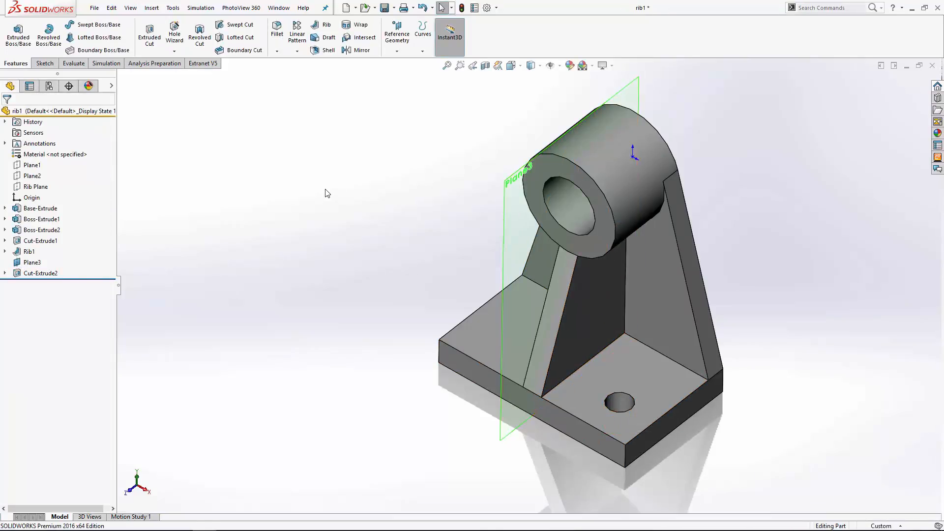
- Mirror the mounting hole about the bracket's mid plane to the other side of the base
{"action": "left_click", "coordinate": [357, 50]}
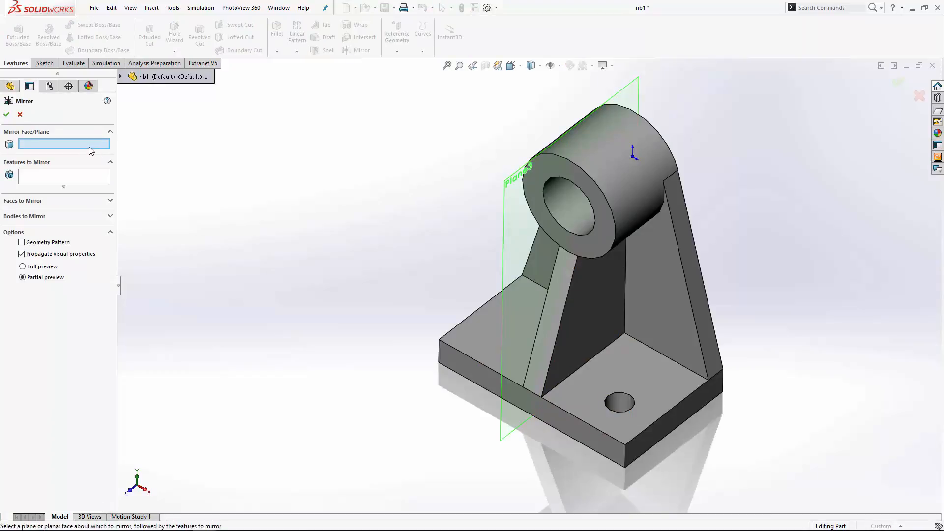
{"action": "left_click", "coordinate": [500, 223]}
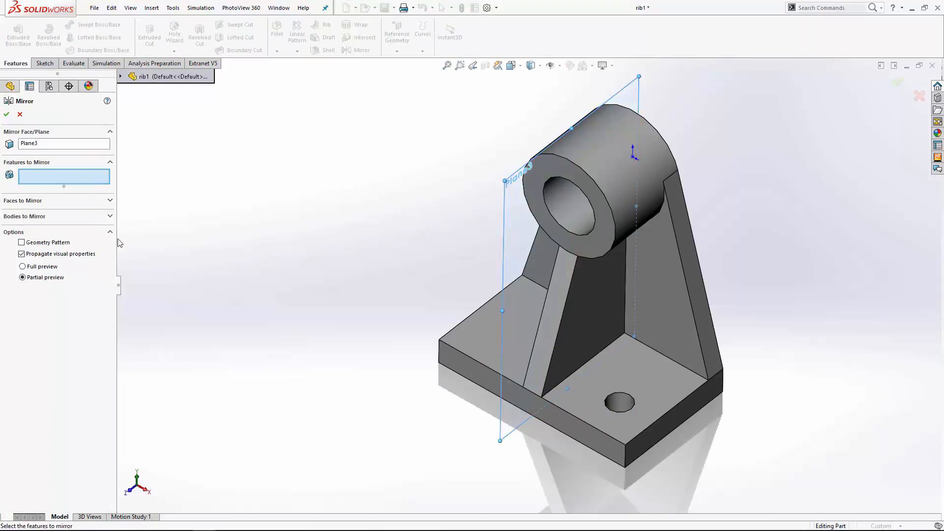
{"action": "left_click", "coordinate": [621, 403]}
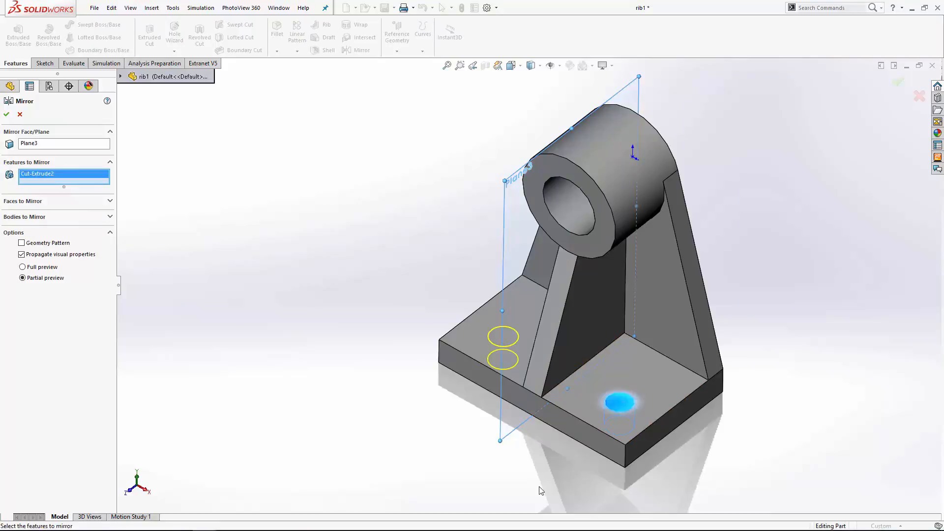
{"action": "left_click", "coordinate": [7, 114]}
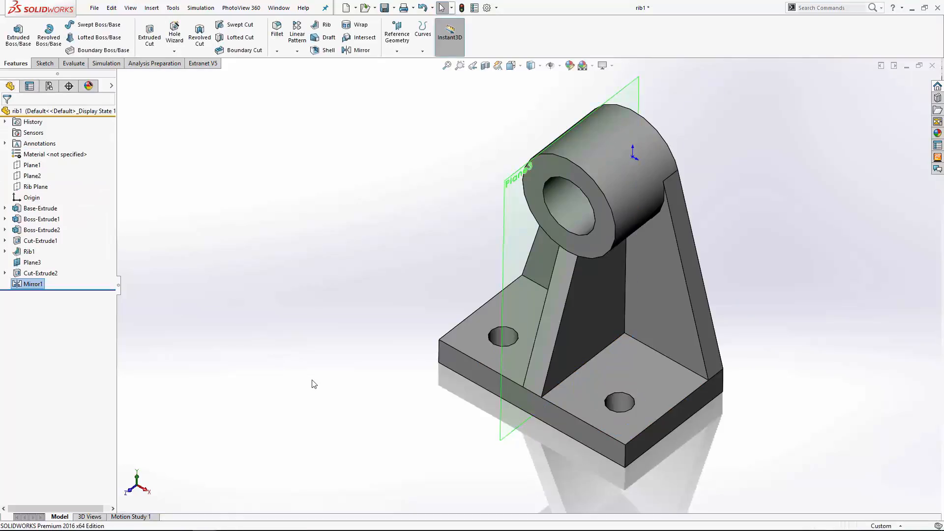
- Set the overall width of the bracket's base to 6 in
{"action": "middle_click_drag", "start_coordinate": [776, 388], "coordinate": [745, 377]}
{"action": "left_click", "coordinate": [27, 209]}
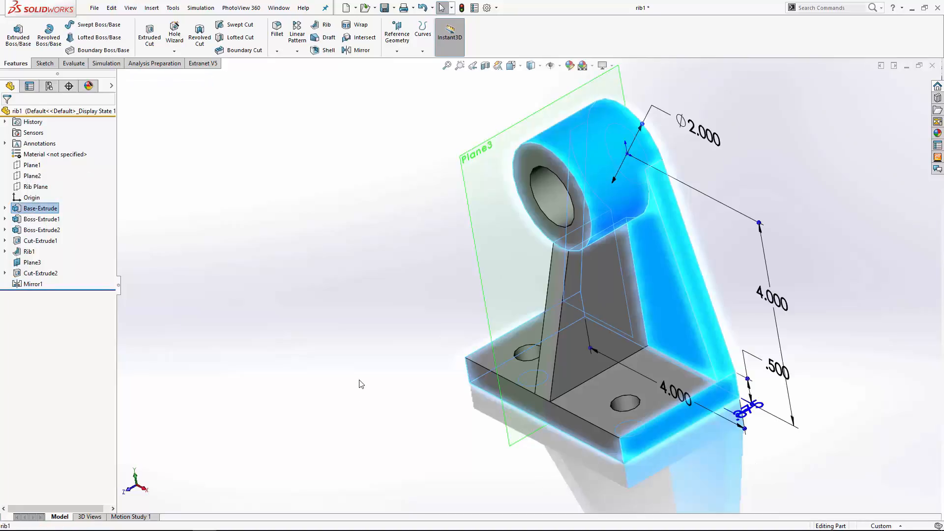
{"action": "middle_click_drag", "start_coordinate": [358, 383], "coordinate": [411, 396]}
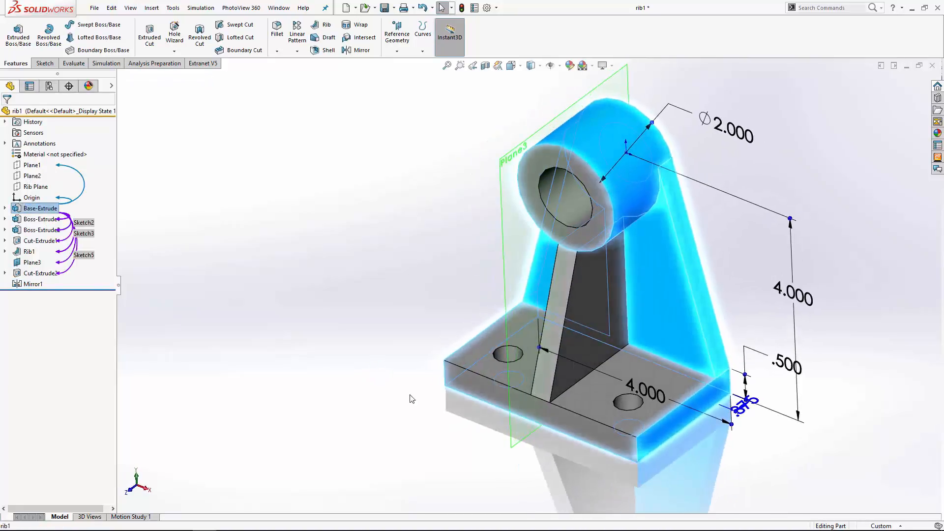
{"action": "left_click", "coordinate": [657, 397]}
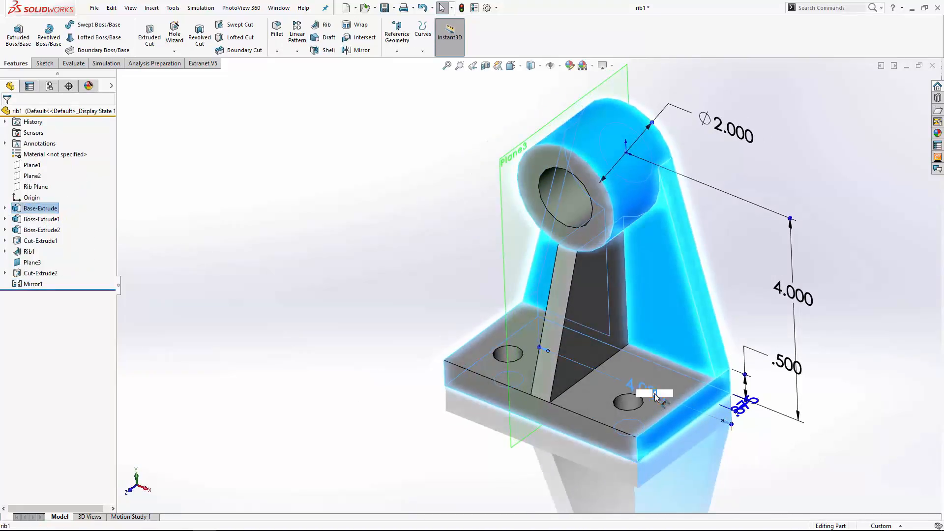
{"action": "type", "text": "6"}
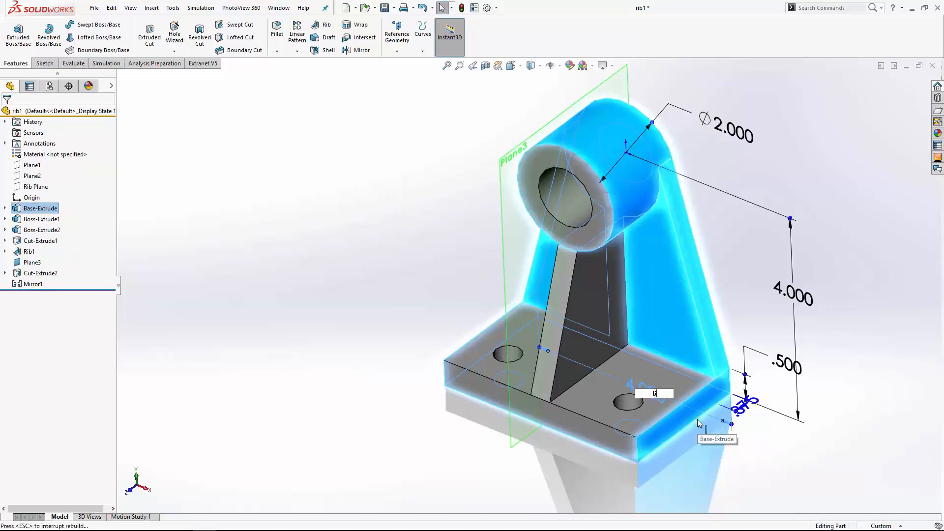
{"action": "key", "text": "Return"}
{"action": "left_click", "coordinate": [547, 486]}
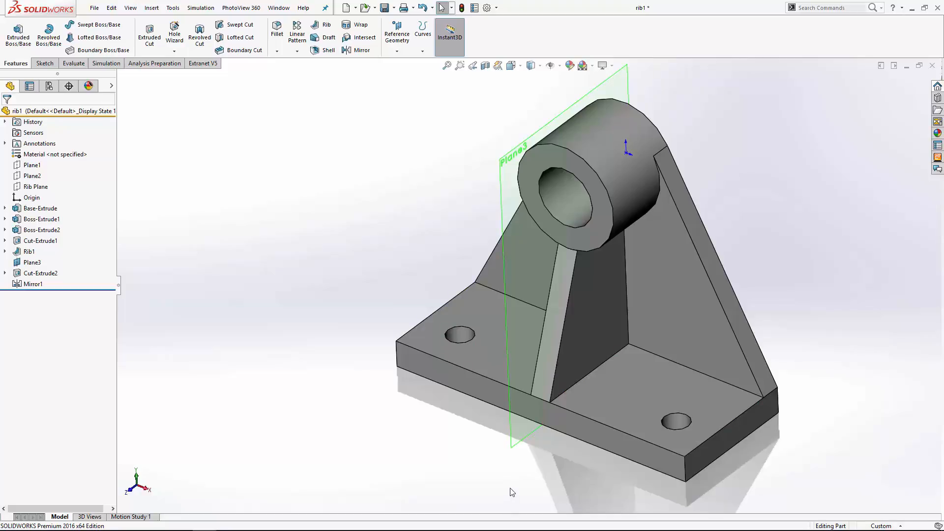
- Switch to the open Part5 document containing the 3D sketch path
{"action": "key", "text": "ctrl+Tab"}
{"action": "left_click", "coordinate": [479, 281]}
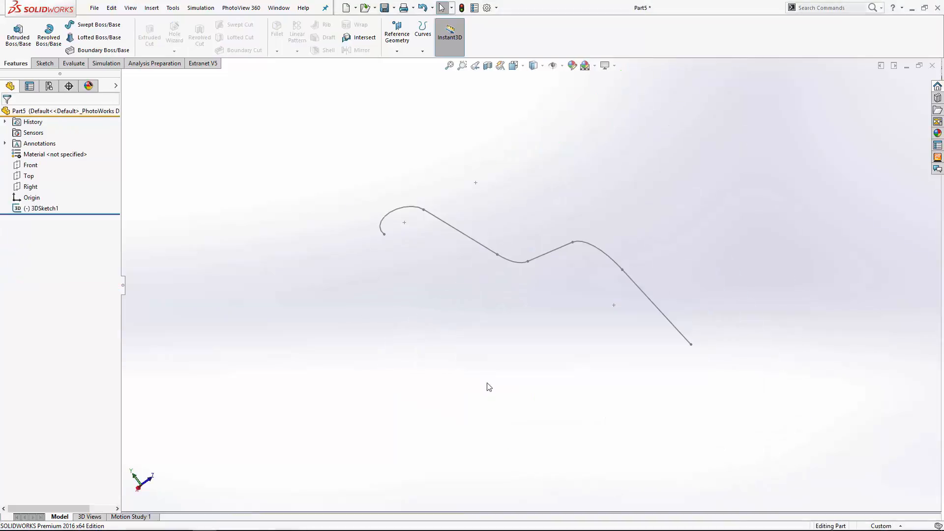
- Examine the 3D sketch path and compare it with the Right, Top and Front planes
{"action": "left_click", "coordinate": [43, 209]}
{"action": "mouse_move", "coordinate": [295, 329]}
{"action": "middle_mouse_down"}
{"action": "mouse_move", "coordinate": [383, 348]}
{"action": "mouse_move", "coordinate": [352, 398]}
{"action": "mouse_move", "coordinate": [422, 329]}
{"action": "mouse_move", "coordinate": [434, 329]}
{"action": "mouse_move", "coordinate": [423, 354]}
{"action": "middle_mouse_up"}
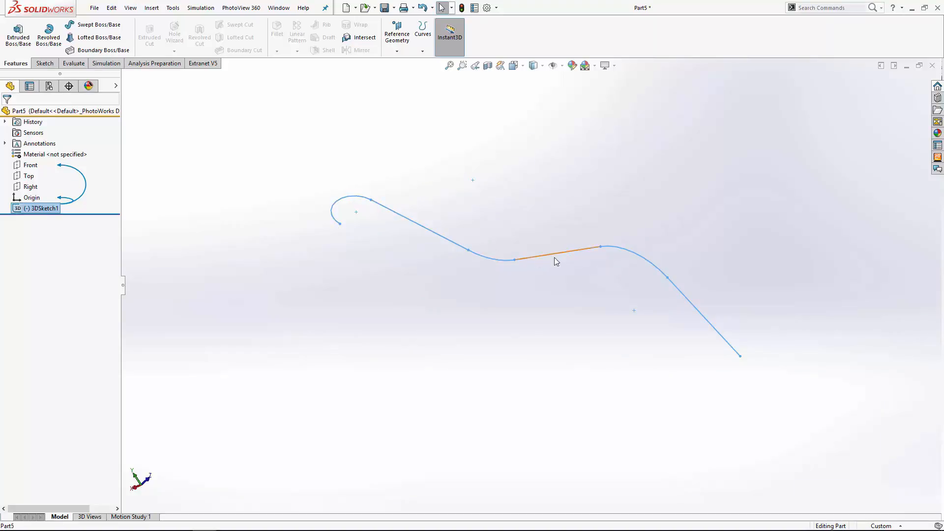
{"action": "left_click", "coordinate": [682, 376]}
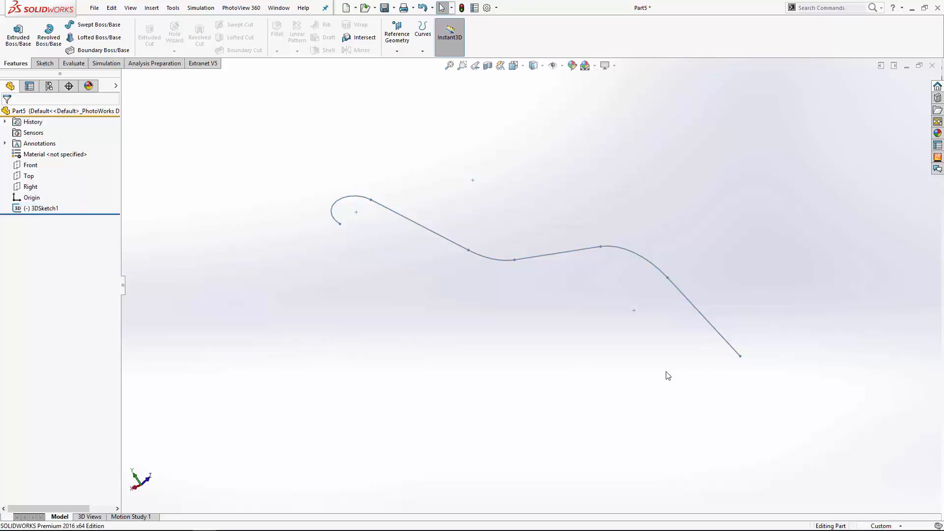
{"action": "left_click", "coordinate": [27, 187]}
{"action": "left_click", "coordinate": [28, 176]}
{"action": "left_click", "coordinate": [30, 166]}
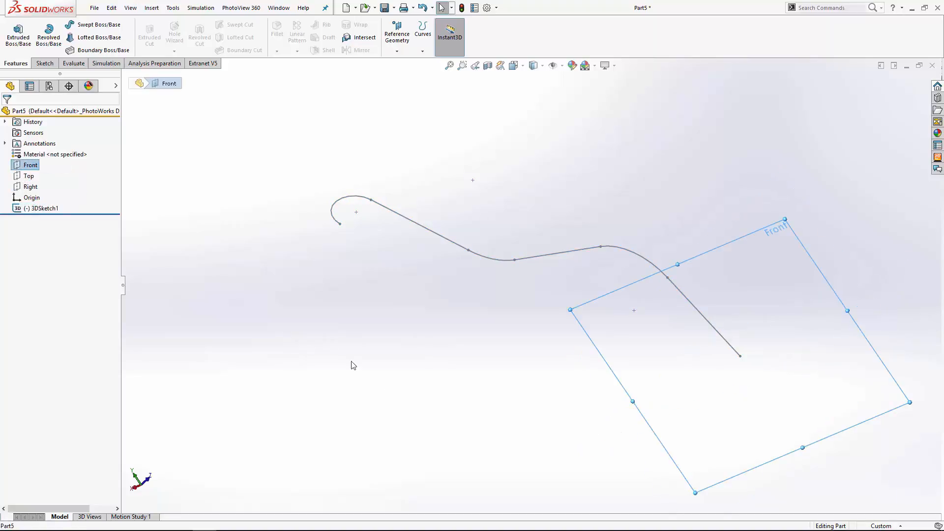
{"action": "left_click", "coordinate": [401, 388]}
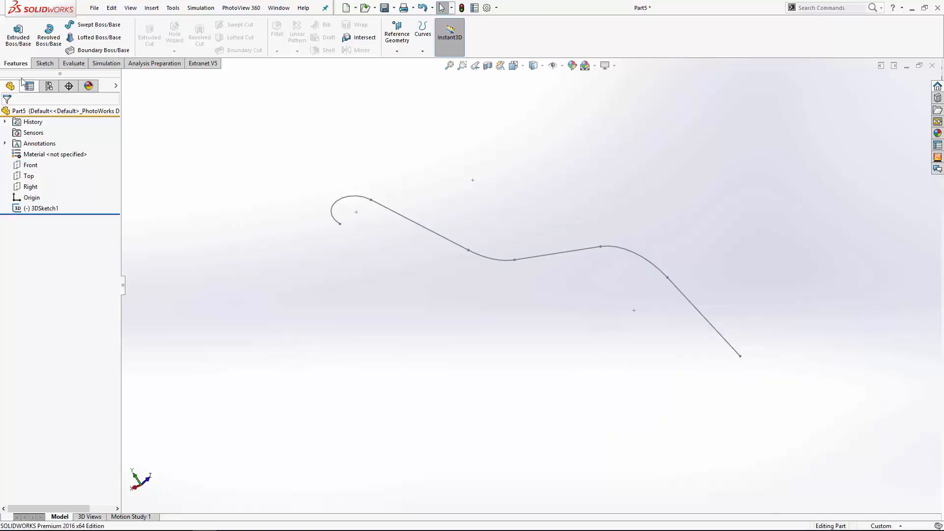
- Create a reference plane perpendicular to the hooked end arc of the 3D sketch, through the arc's free endpoint
{"action": "left_click", "coordinate": [397, 37]}
{"action": "left_click", "coordinate": [401, 64]}
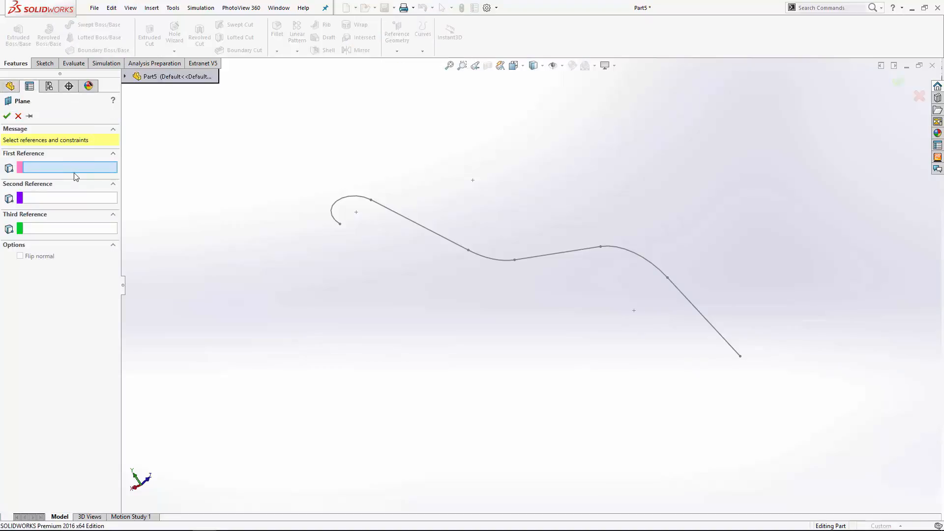
{"action": "left_click", "coordinate": [334, 220]}
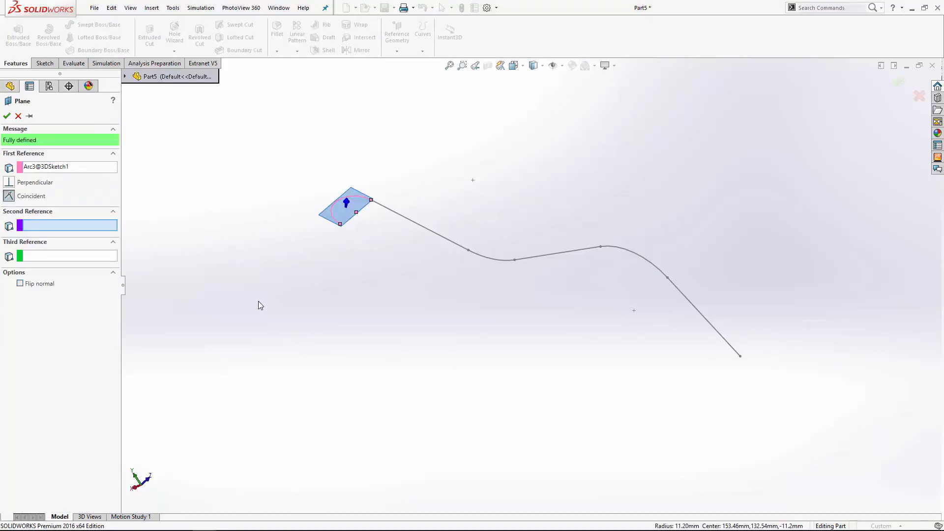
{"action": "left_click", "coordinate": [340, 224]}
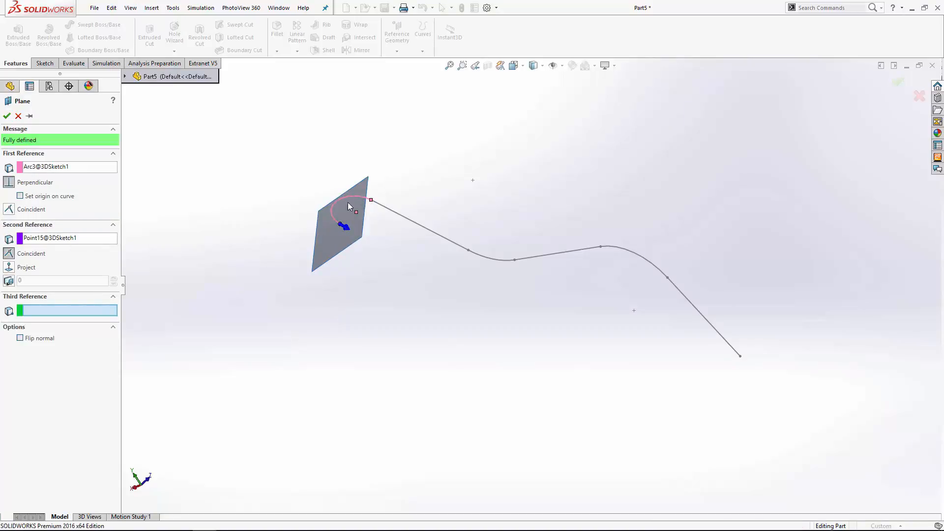
{"action": "left_click", "coordinate": [7, 116]}
- Start a sketch on the new plane and draw a circle about 10.39 mm in diameter near the path's endpoint
{"action": "right_click", "coordinate": [326, 252]}
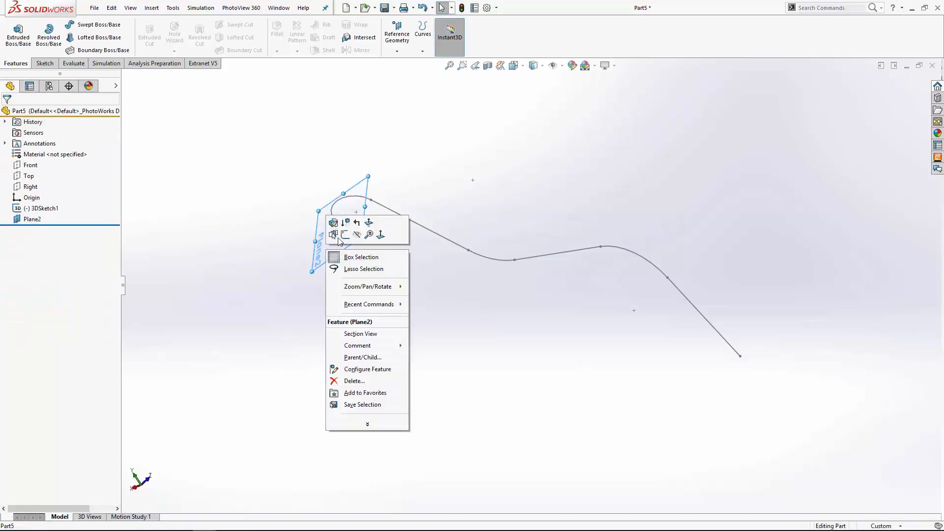
{"action": "left_click", "coordinate": [346, 236]}
{"action": "left_click", "coordinate": [84, 25]}
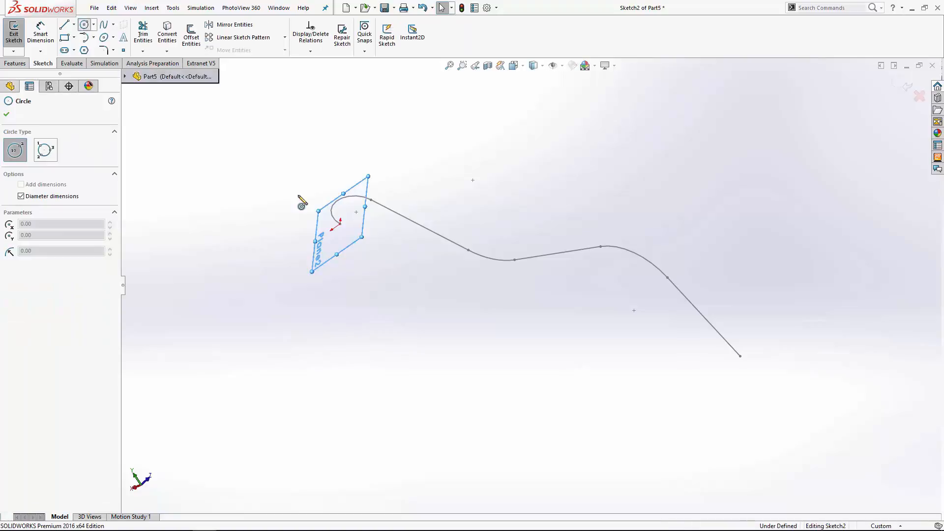
{"action": "left_click", "coordinate": [342, 229]}
{"action": "left_click", "coordinate": [346, 225]}
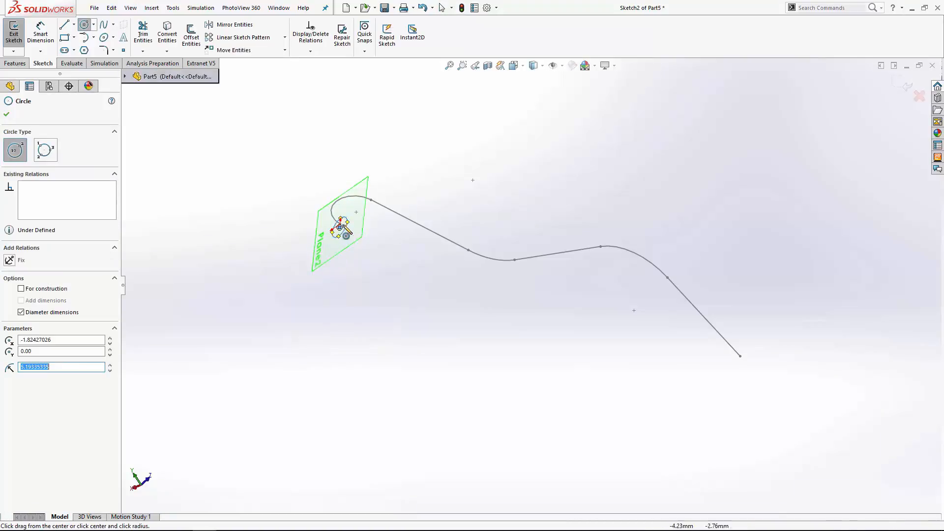
{"action": "key", "text": "Escape"}
- Dimension the circle's diameter as 5 mm
{"action": "left_click", "coordinate": [338, 238]}
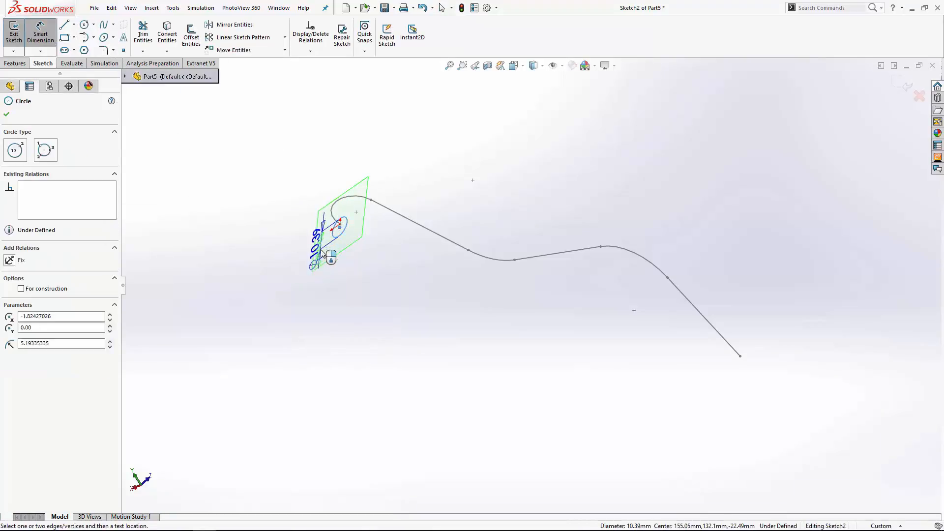
{"action": "left_click", "coordinate": [327, 252]}
{"action": "type", "text": "5"}
{"action": "key", "text": "Return"}
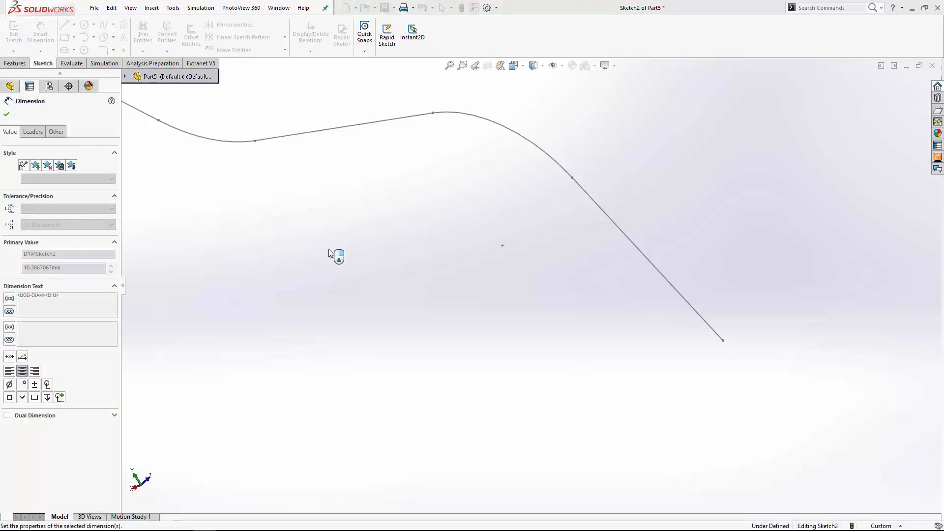
- Move the circle's centre onto the free endpoint of the 3D sketch path to make them coincident
{"action": "scroll", "coordinate": [274, 166], "scroll_direction": "up", "scroll_amount": 6}
{"action": "scroll", "coordinate": [435, 298], "scroll_direction": "down", "scroll_amount": 6}
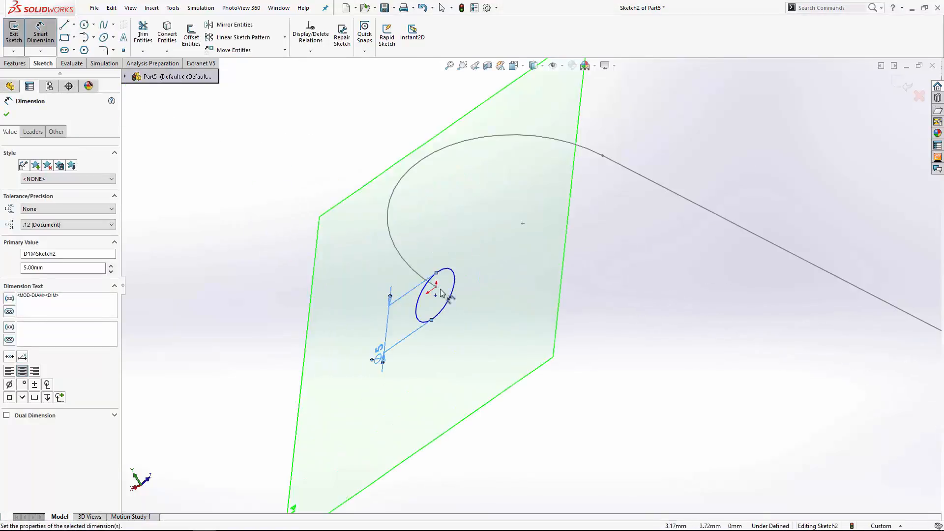
{"action": "key", "text": "Escape"}
{"action": "left_click_drag", "start_coordinate": [435, 295], "coordinate": [436, 287]}
{"action": "left_click", "coordinate": [625, 372]}
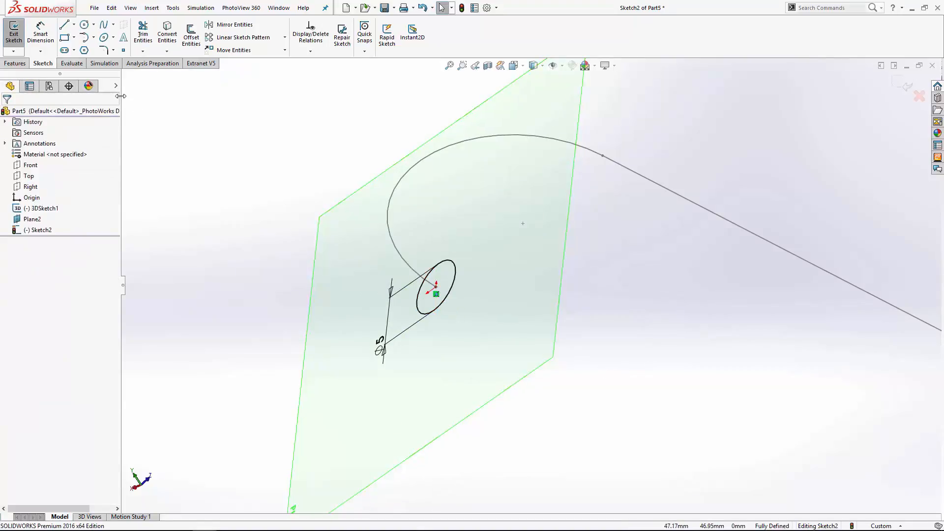
- Exit the sketch and create a Swept Boss/Base with the circle as profile and the 3D sketch as path
{"action": "left_click", "coordinate": [14, 63]}
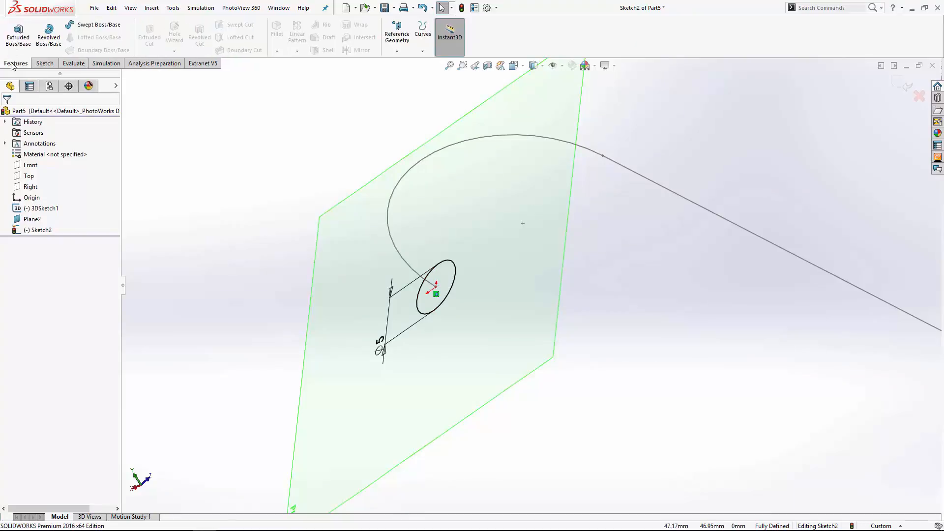
{"action": "left_click", "coordinate": [907, 87]}
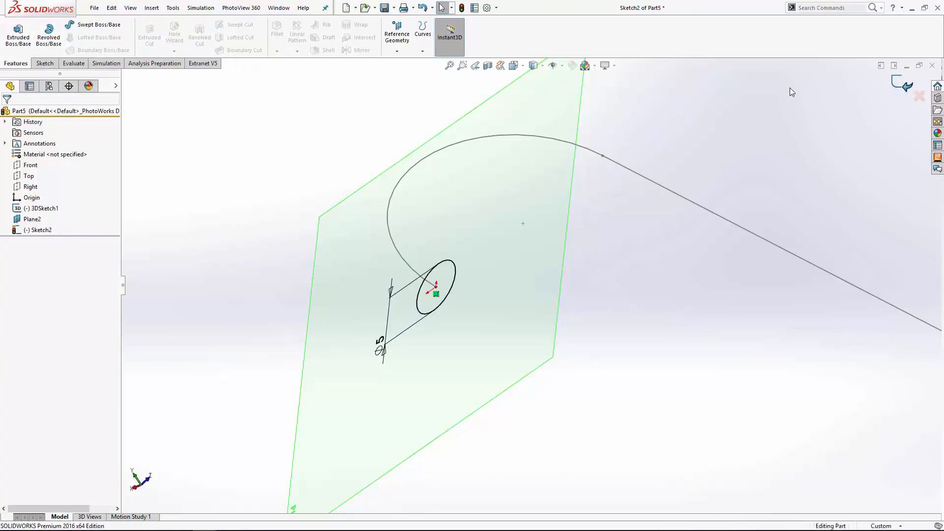
{"action": "left_click", "coordinate": [89, 24]}
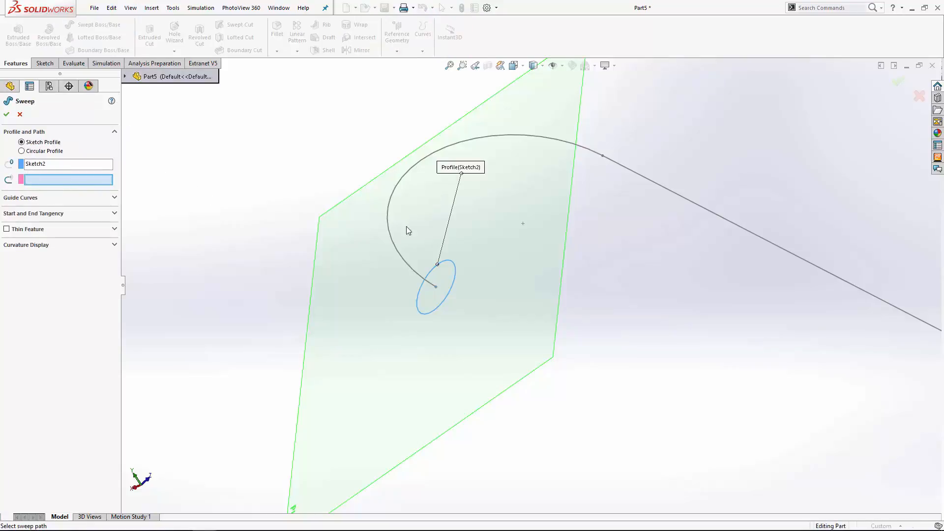
{"action": "left_click", "coordinate": [401, 260]}
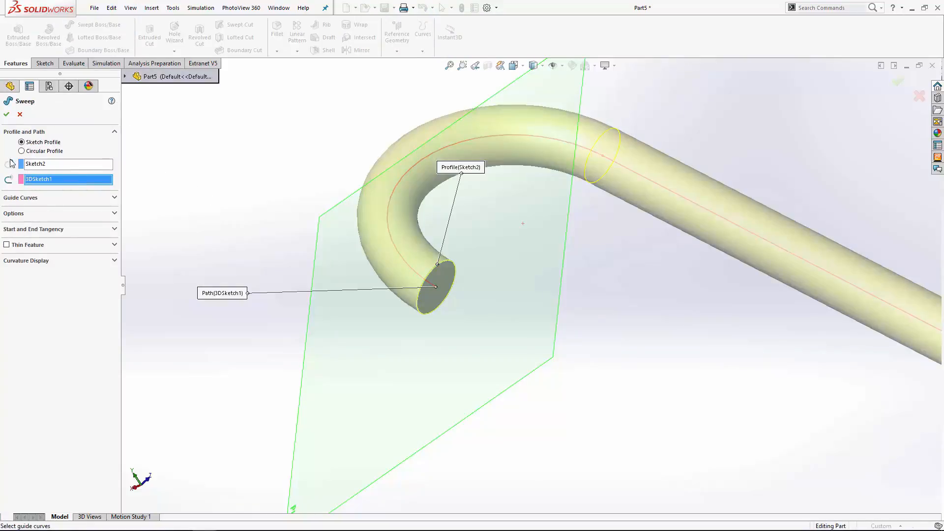
{"action": "left_click", "coordinate": [6, 114]}
{"action": "key", "text": "f"}
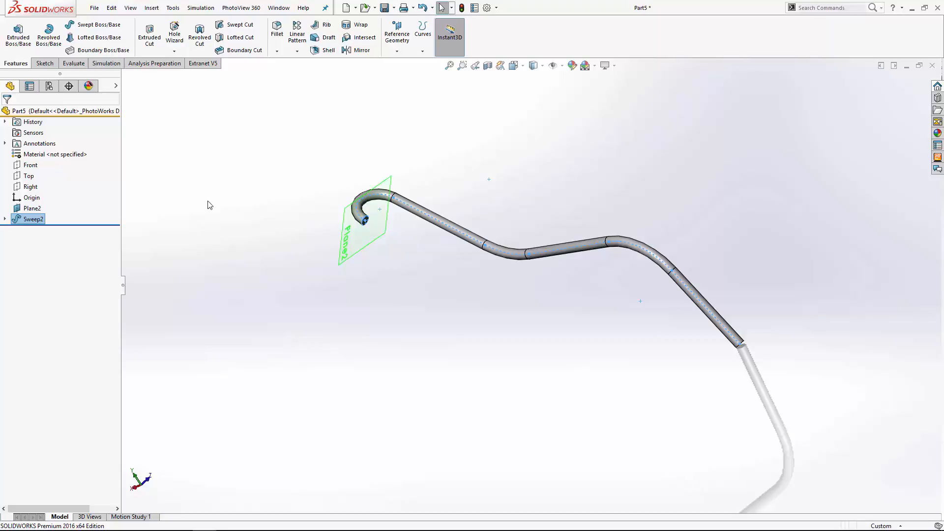
- Switch to the Circular_Pattern with Axis document and show the temporary axes
{"action": "key", "text": "ctrl+Tab"}
{"action": "key", "text": "ctrl+Tab"}
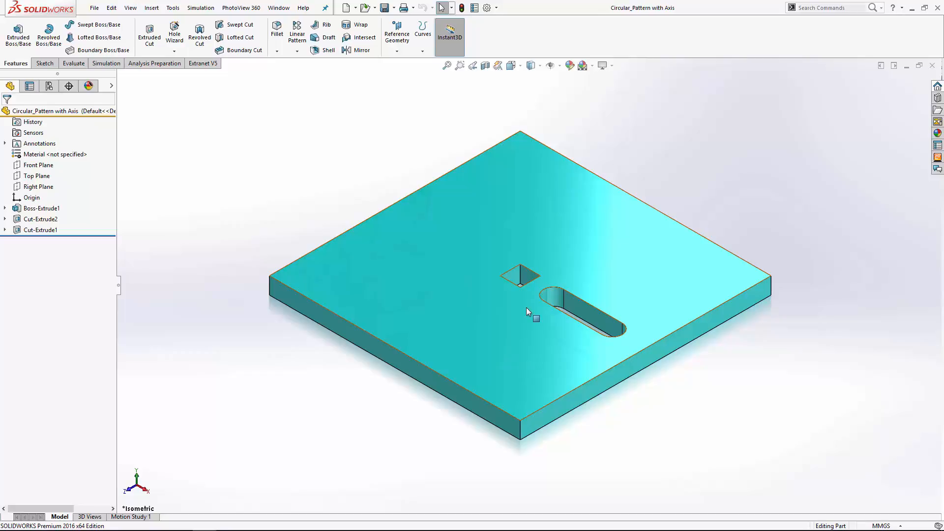
{"action": "left_click", "coordinate": [551, 65]}
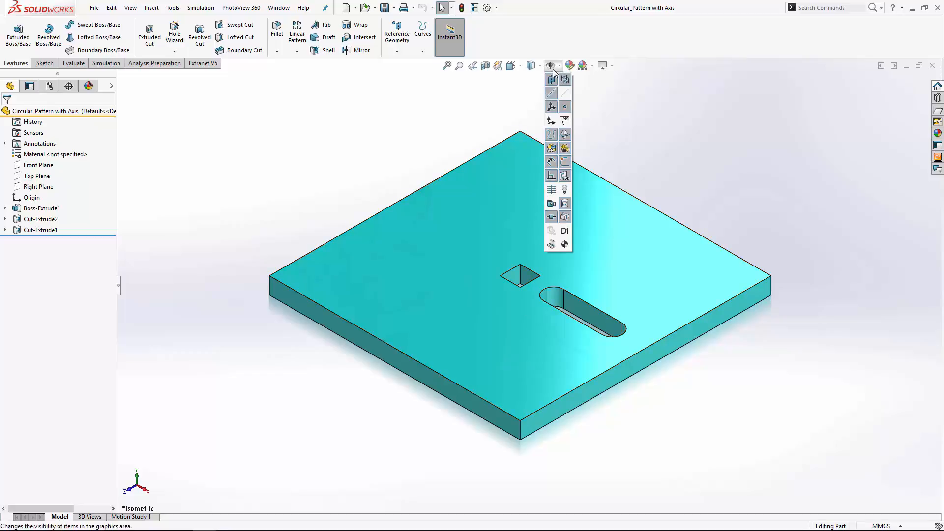
{"action": "left_click", "coordinate": [567, 93]}
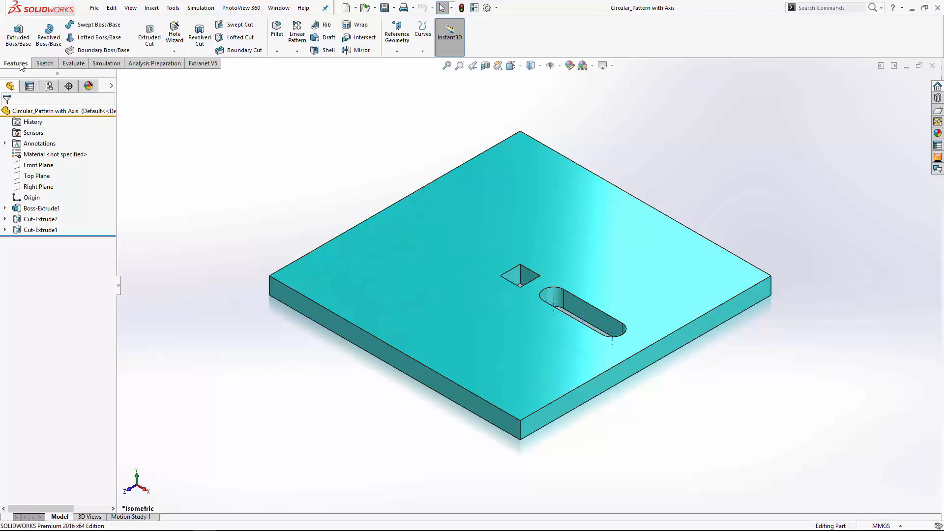
- Check where the Front Plane and Right Plane run through the square cut at the plate's centre
{"action": "left_click", "coordinate": [395, 50]}
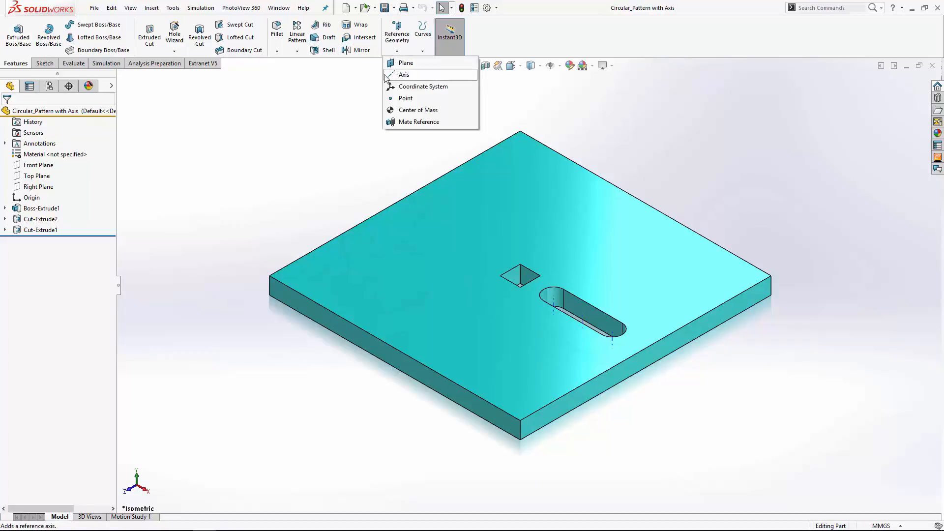
{"action": "left_click", "coordinate": [39, 165]}
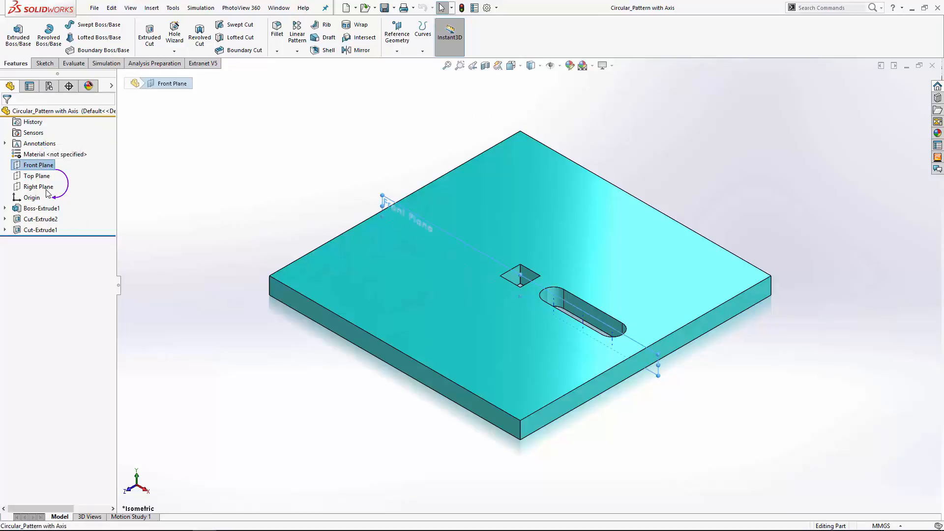
{"action": "left_click", "coordinate": [42, 186]}
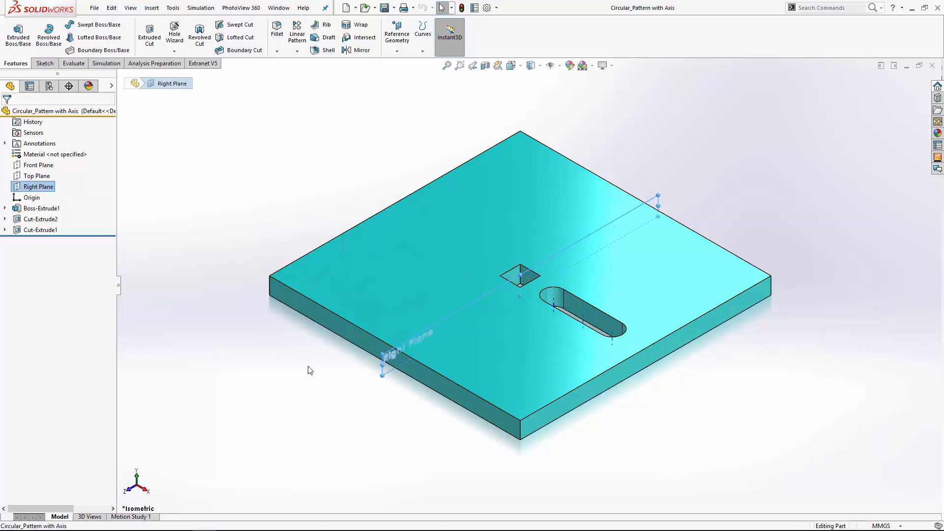
- Create a Two Planes reference axis from the Front Plane and Right Plane, and stretch it well above the plate
{"action": "left_click", "coordinate": [385, 143]}
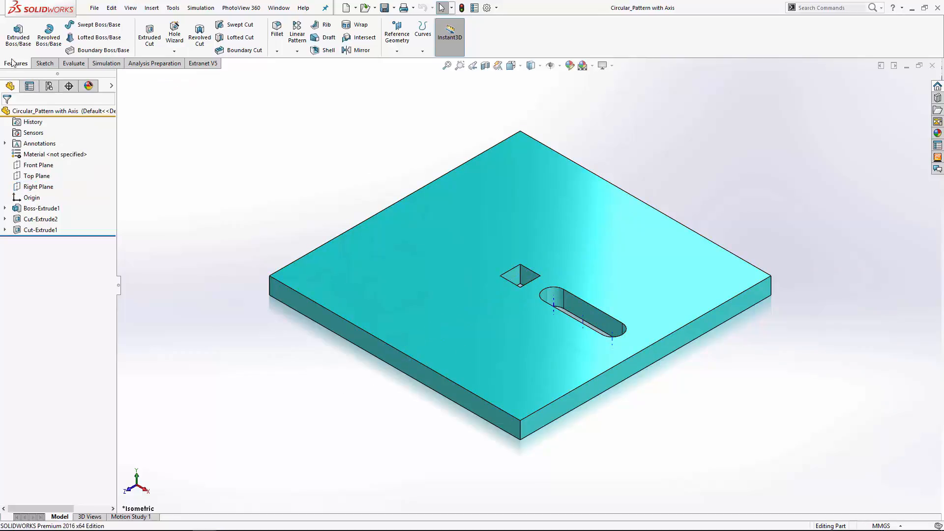
{"action": "left_click", "coordinate": [396, 42]}
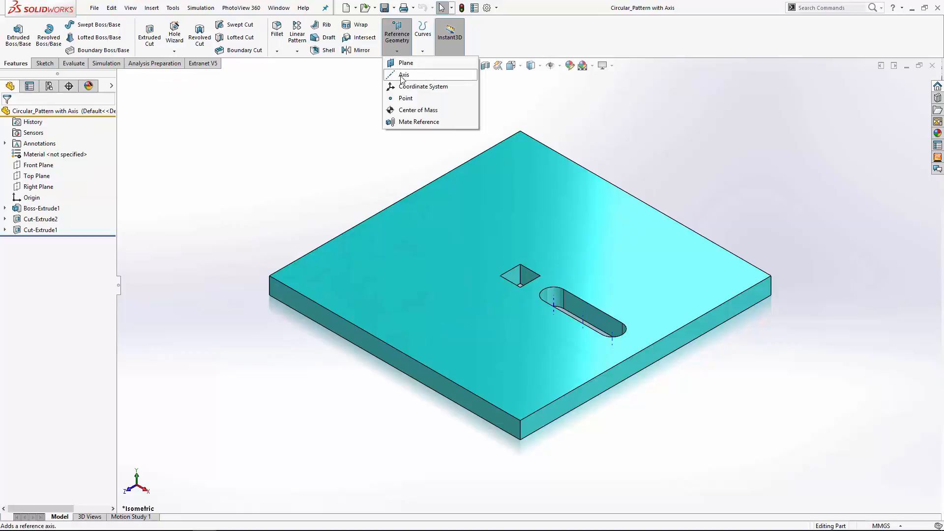
{"action": "left_click", "coordinate": [402, 77]}
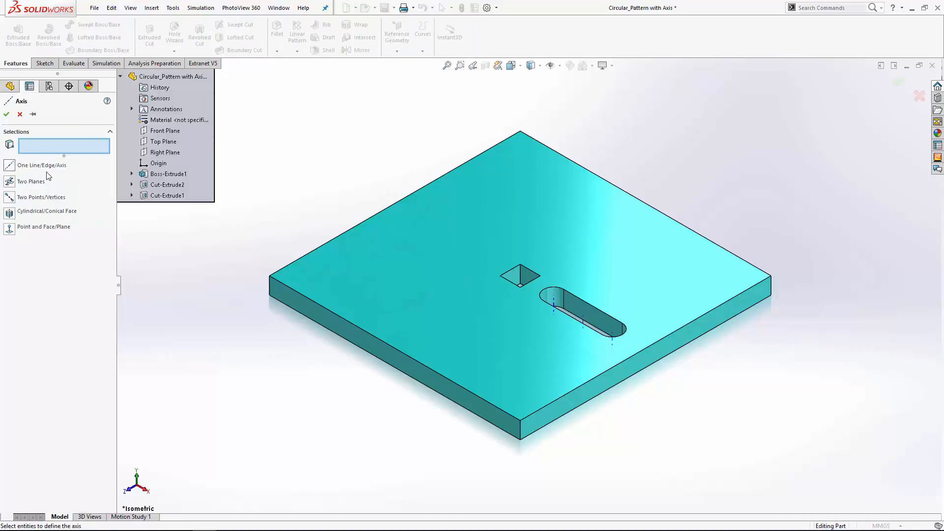
{"action": "left_click", "coordinate": [11, 181]}
{"action": "left_click", "coordinate": [165, 132]}
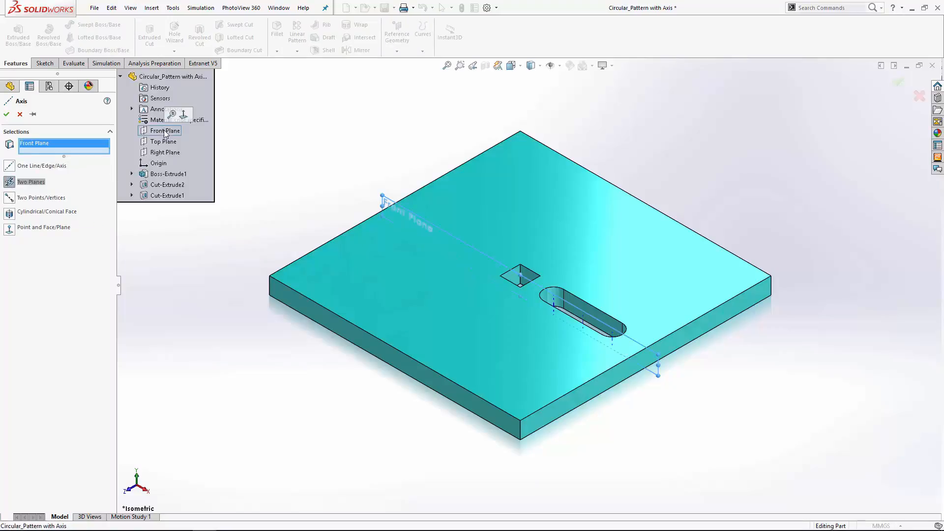
{"action": "left_click", "coordinate": [164, 152]}
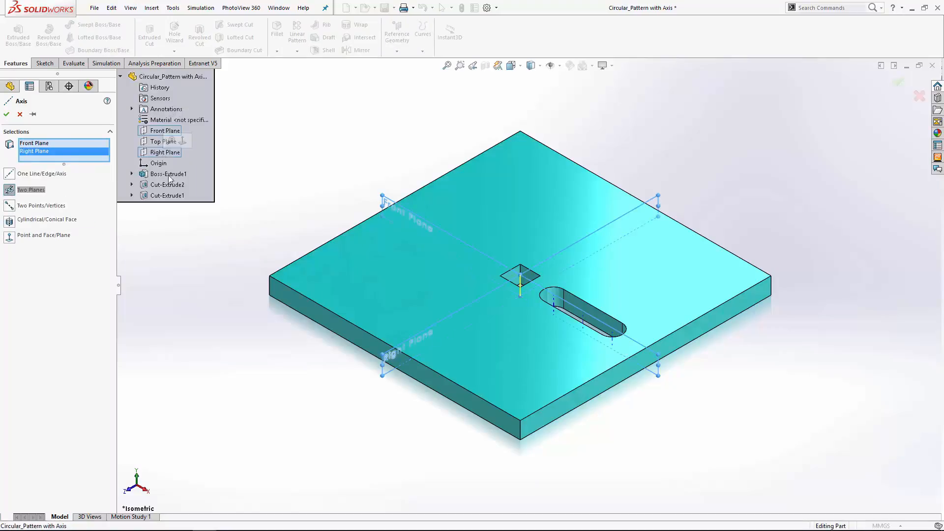
{"action": "left_click", "coordinate": [6, 116]}
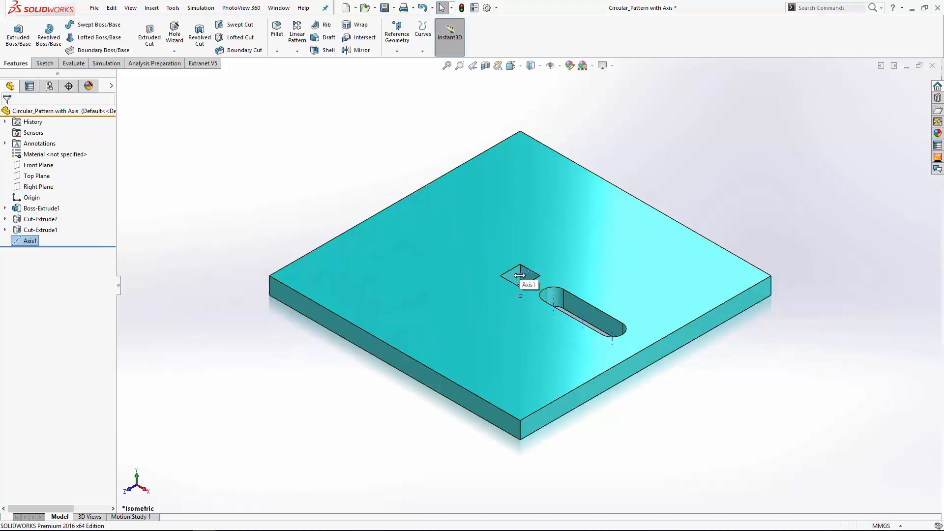
{"action": "left_click_drag", "start_coordinate": [520, 275], "coordinate": [520, 182]}
{"action": "left_click", "coordinate": [729, 201]}
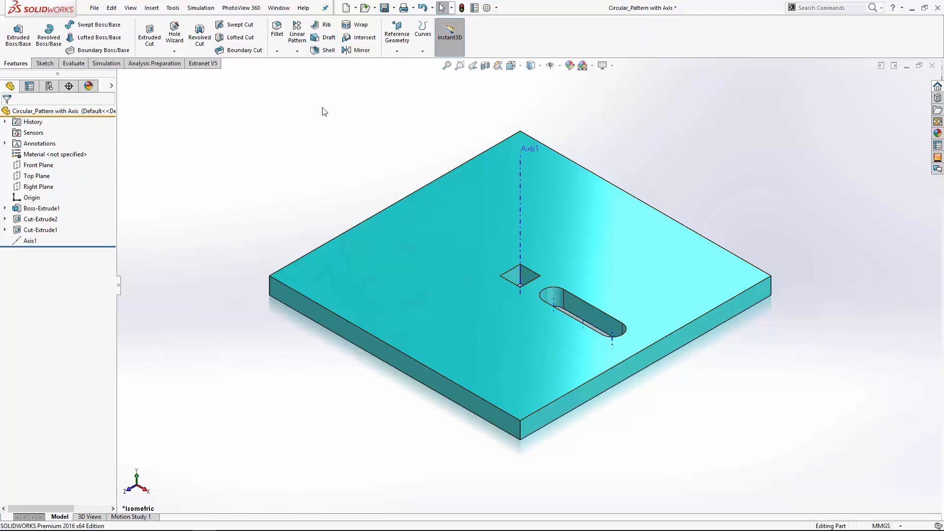
- Circular-pattern the slot cut about the new axis with 6 equally spaced instances over 360 degrees
{"action": "left_click", "coordinate": [297, 51]}
{"action": "left_click", "coordinate": [322, 74]}
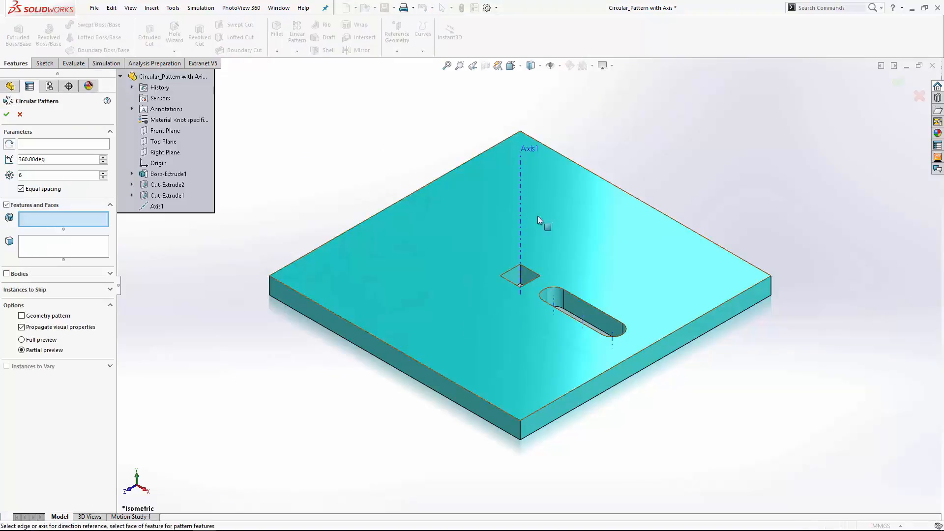
{"action": "left_click", "coordinate": [67, 146]}
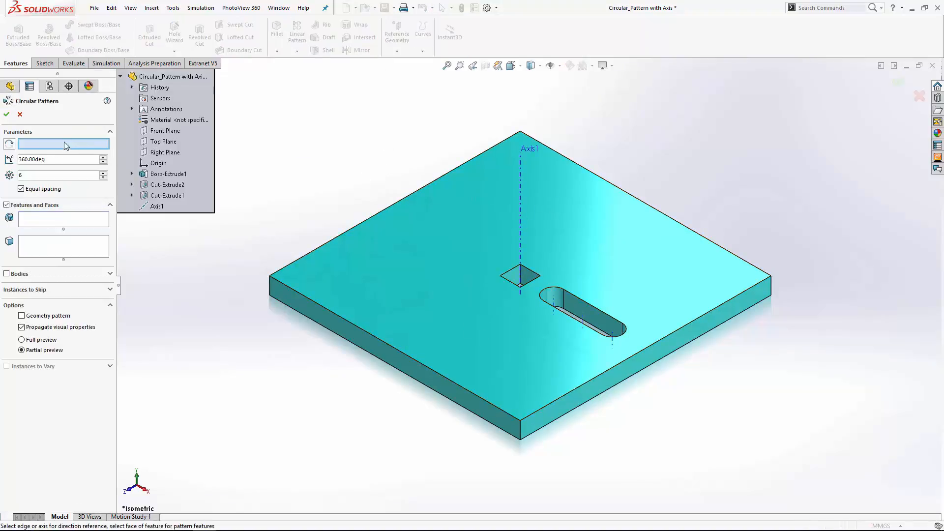
{"action": "left_click", "coordinate": [519, 188]}
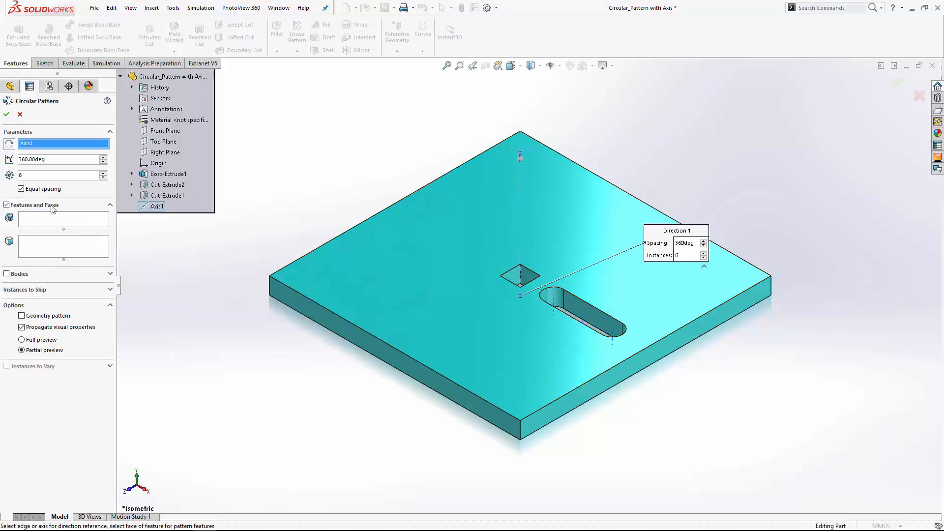
{"action": "left_click", "coordinate": [28, 222]}
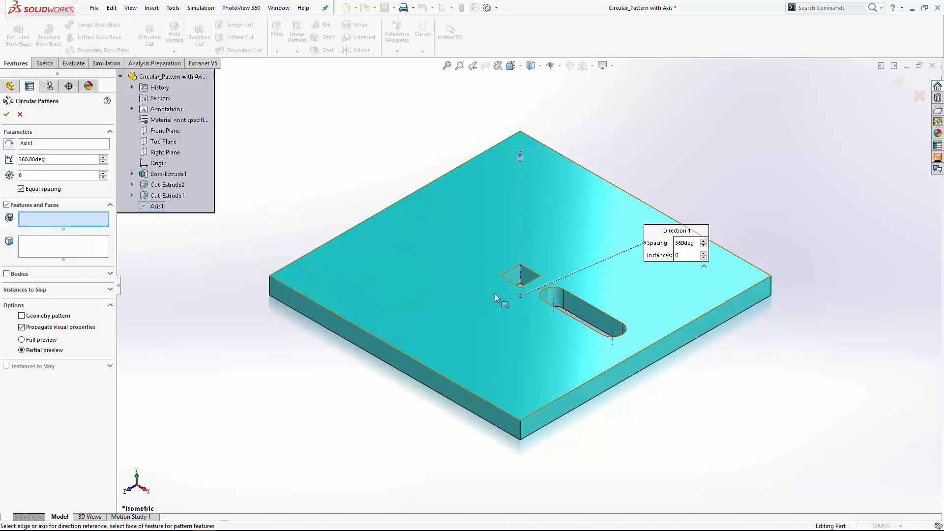
{"action": "left_click", "coordinate": [560, 314]}
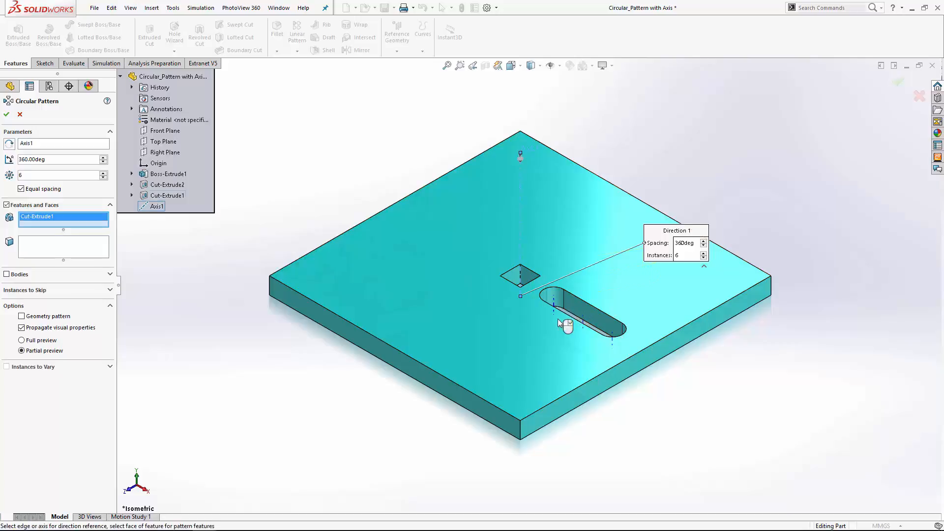
{"action": "left_click", "coordinate": [104, 177]}
{"action": "left_click", "coordinate": [104, 172]}
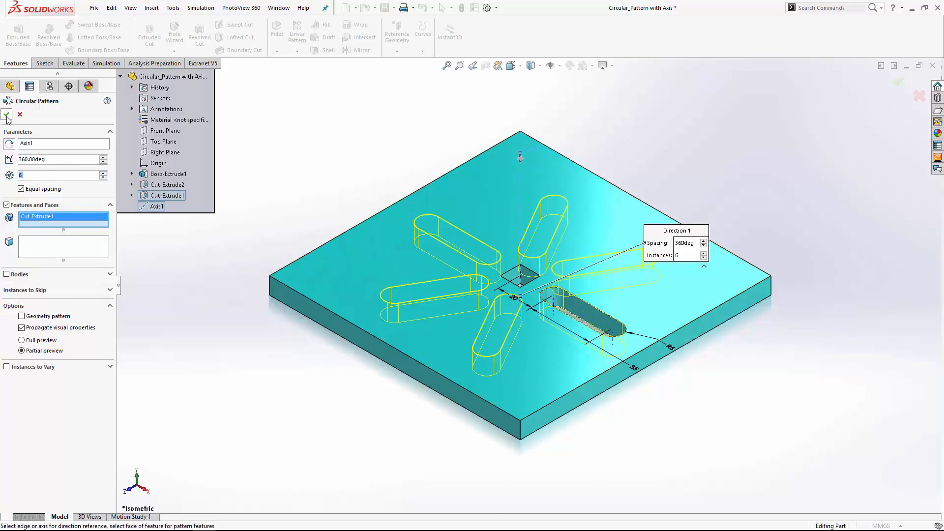
{"action": "left_click", "coordinate": [6, 116]}
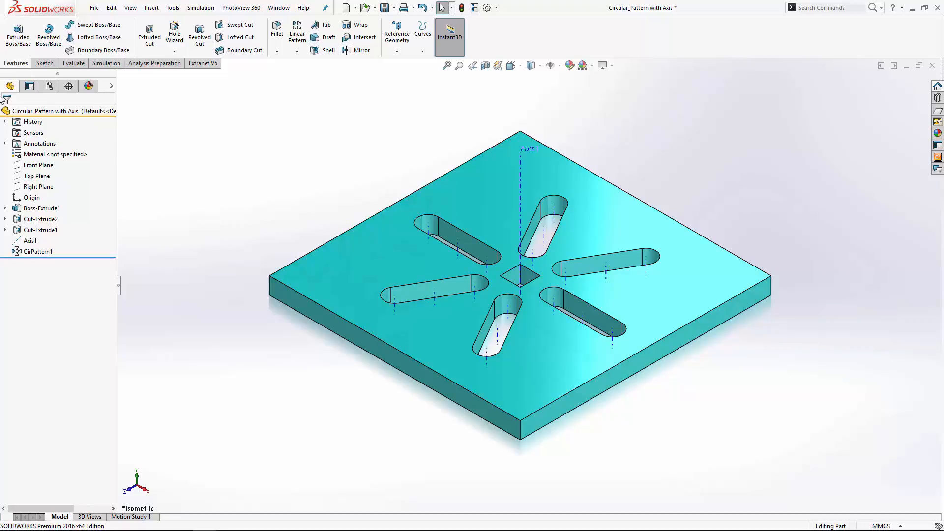
- Start a reference coordinate system with its origin on the plate's nearest bottom corner vertex
{"action": "left_click", "coordinate": [27, 198]}
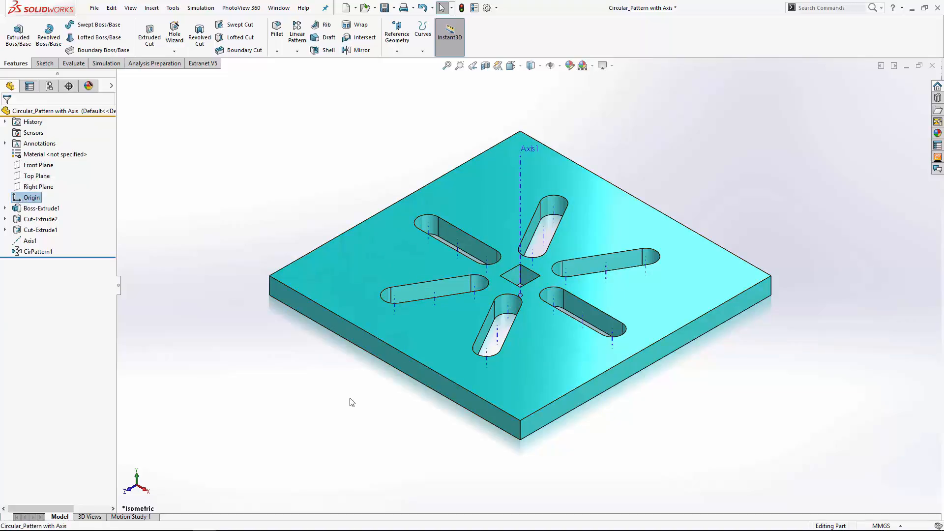
{"action": "left_click", "coordinate": [383, 412]}
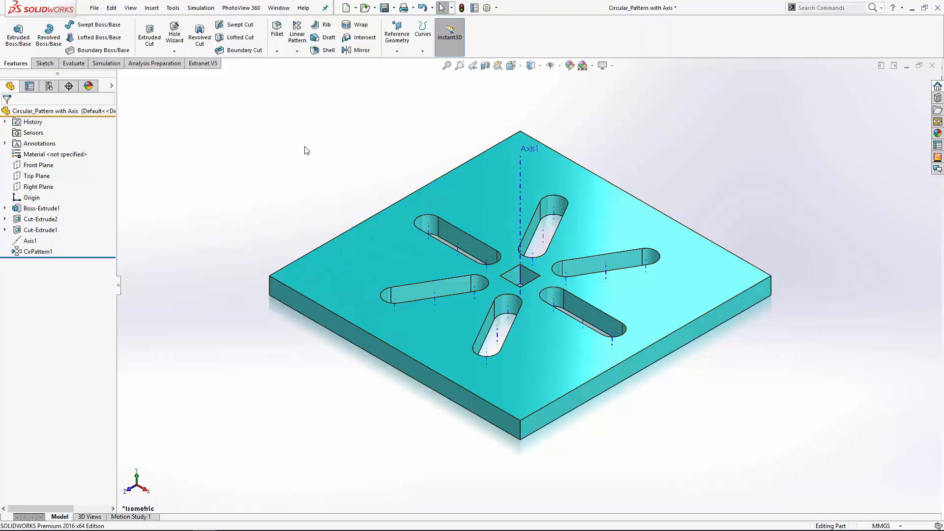
{"action": "left_click", "coordinate": [393, 52]}
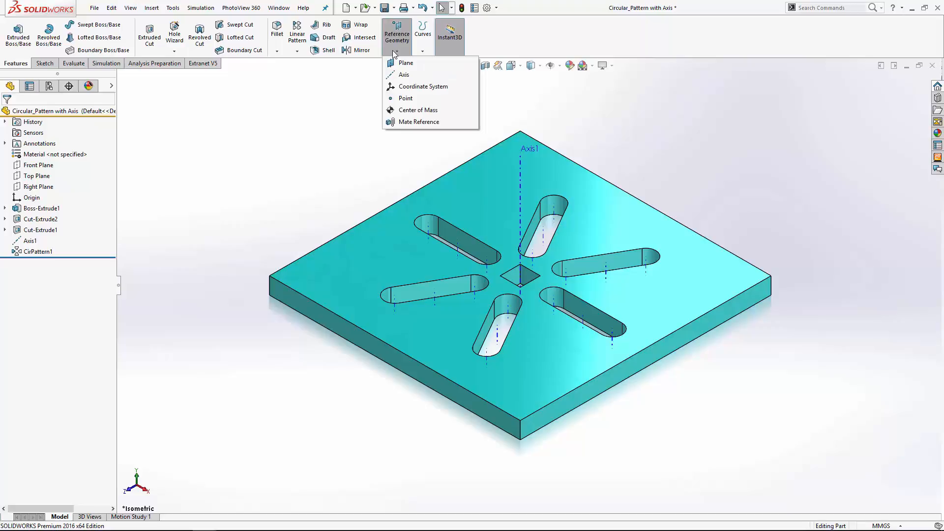
{"action": "left_click", "coordinate": [403, 89]}
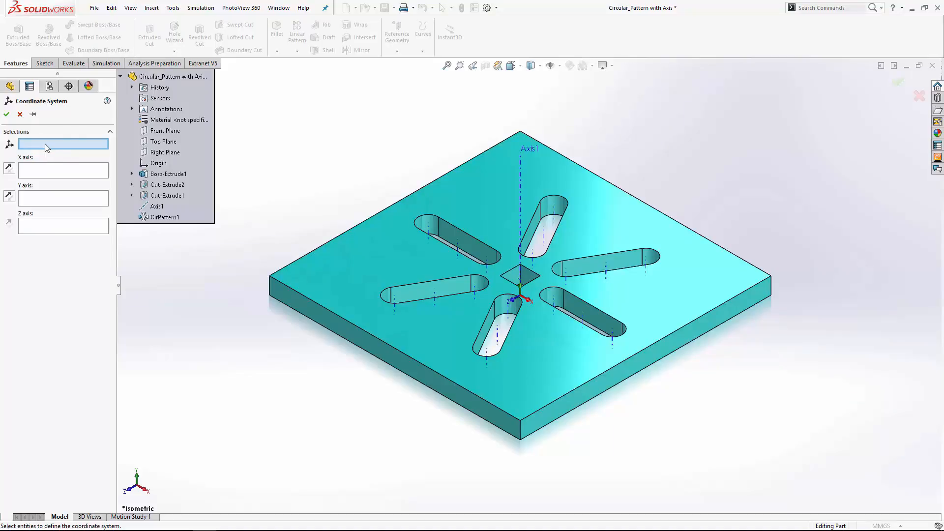
{"action": "left_click", "coordinate": [520, 442]}
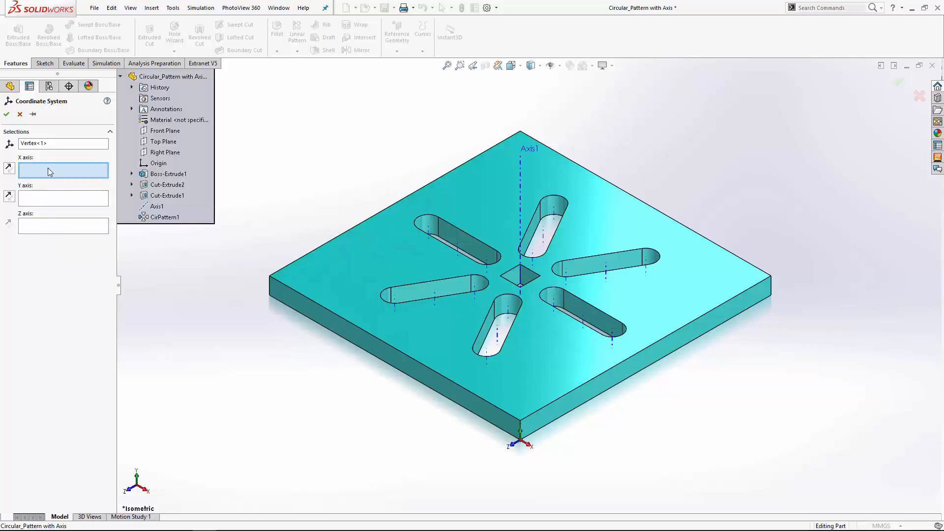
- Align the coordinate system's Y and X axes with the two bottom edges meeting at that corner, reverse the Y direction, and create it
{"action": "left_click", "coordinate": [49, 201]}
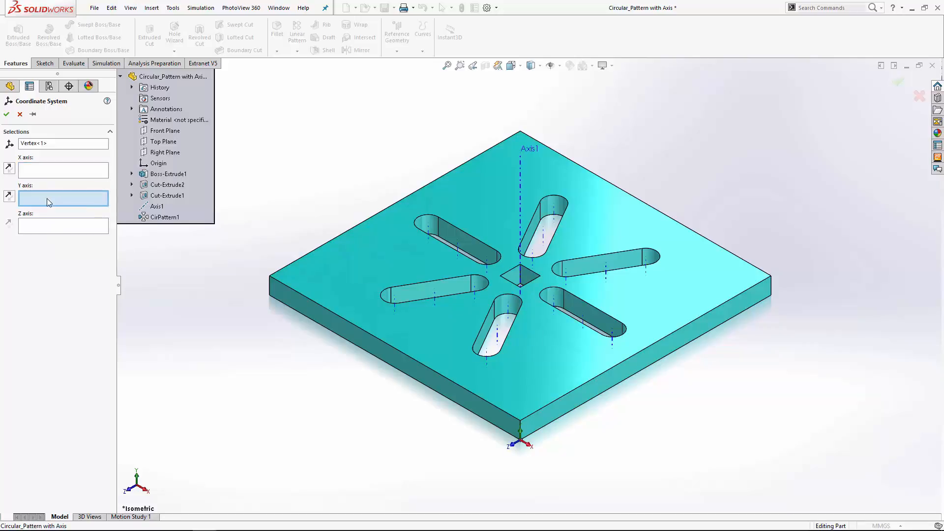
{"action": "left_click", "coordinate": [479, 419]}
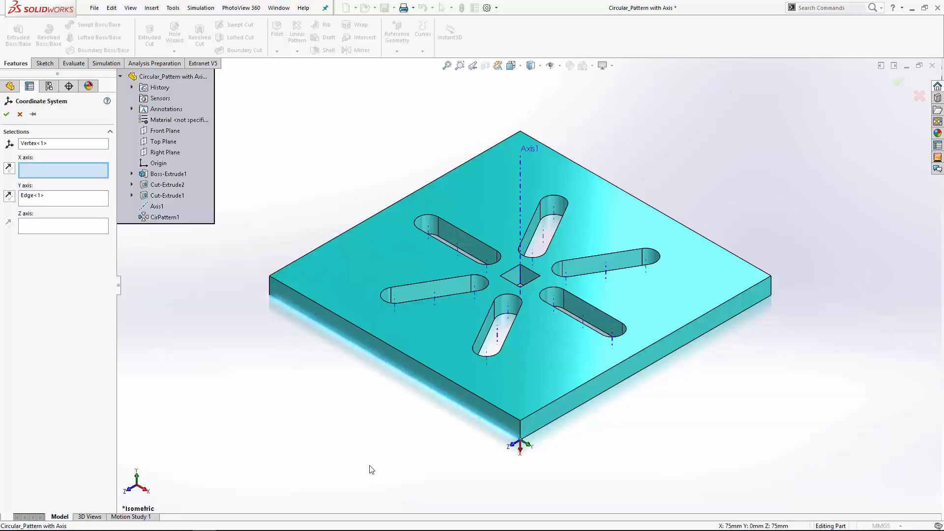
{"action": "left_click", "coordinate": [9, 196]}
{"action": "left_click", "coordinate": [10, 197]}
{"action": "left_click", "coordinate": [551, 427]}
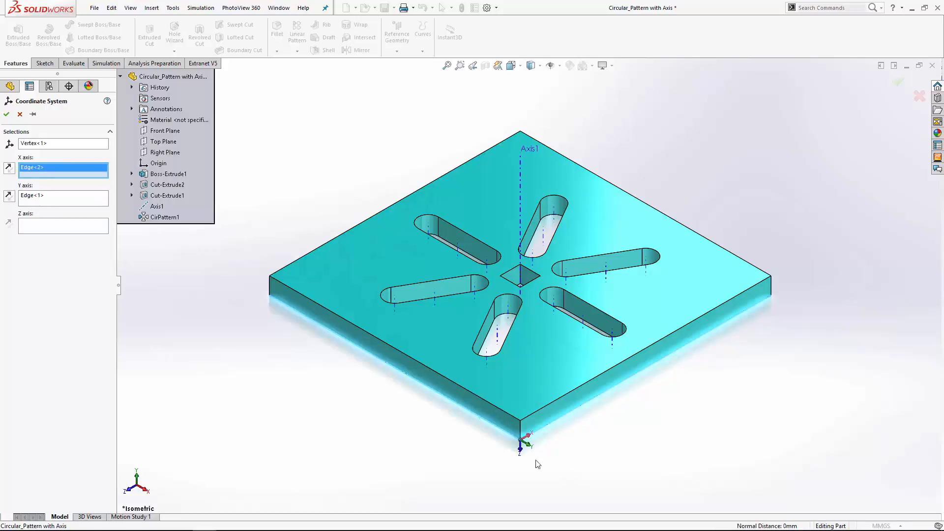
{"action": "left_click", "coordinate": [8, 197]}
{"action": "left_click", "coordinate": [6, 114]}
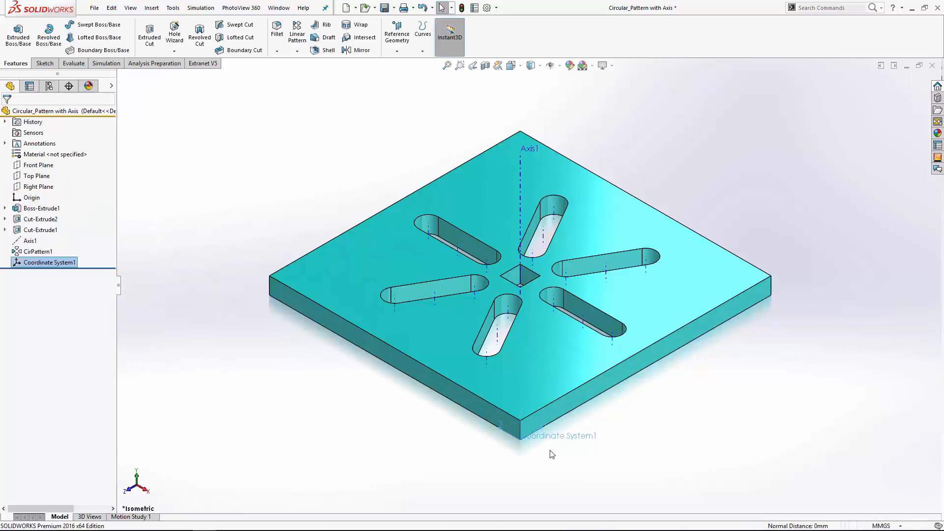
{"action": "left_click", "coordinate": [562, 485]}
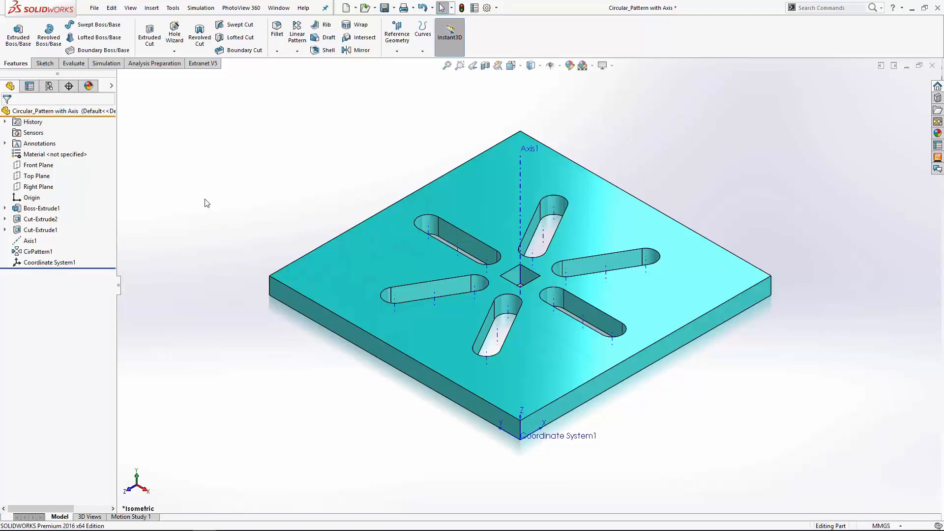
- Set up a STEP AP203 export of the part with Coordinate System1 as the output coordinate system
{"action": "left_click", "coordinate": [93, 9]}
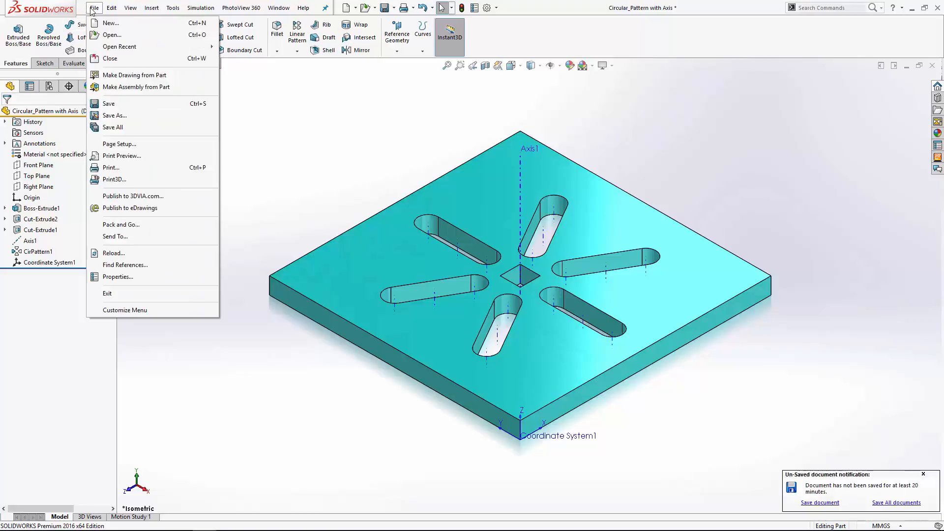
{"action": "left_click", "coordinate": [116, 115]}
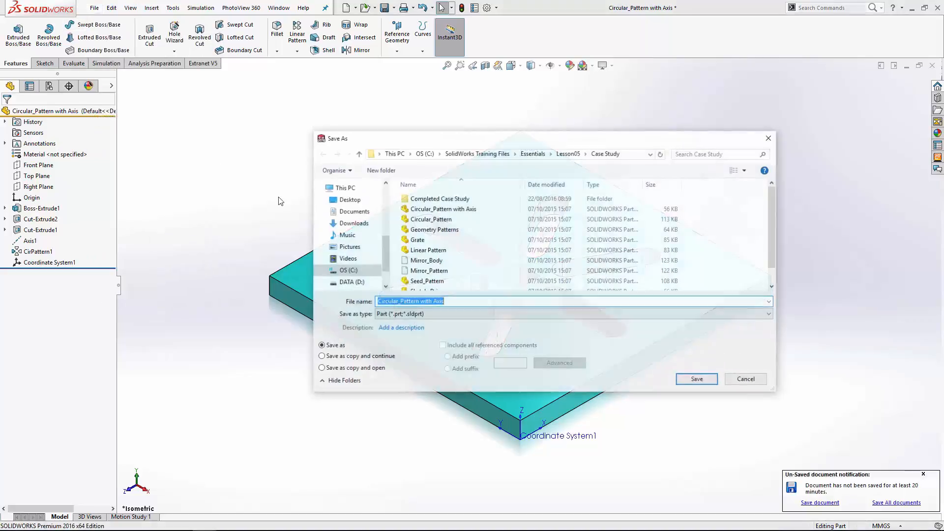
{"action": "left_click", "coordinate": [426, 315]}
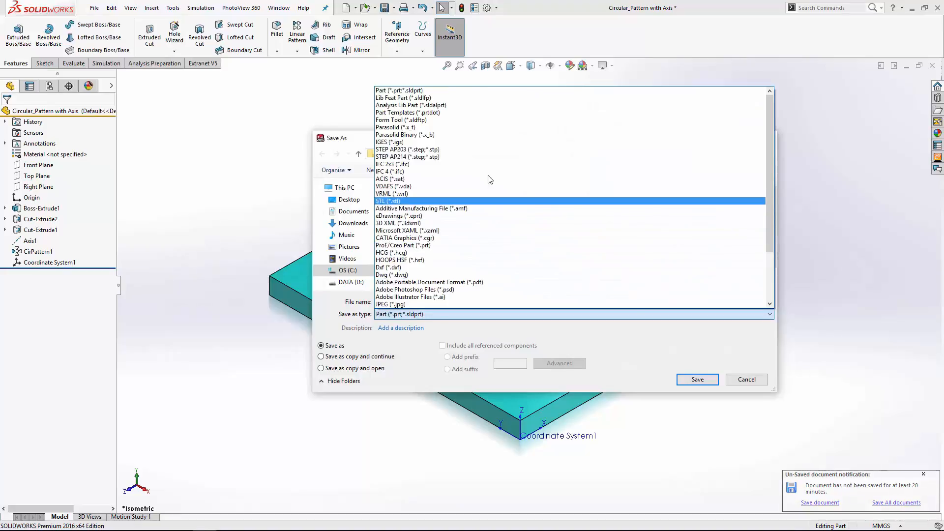
{"action": "left_click", "coordinate": [464, 149]}
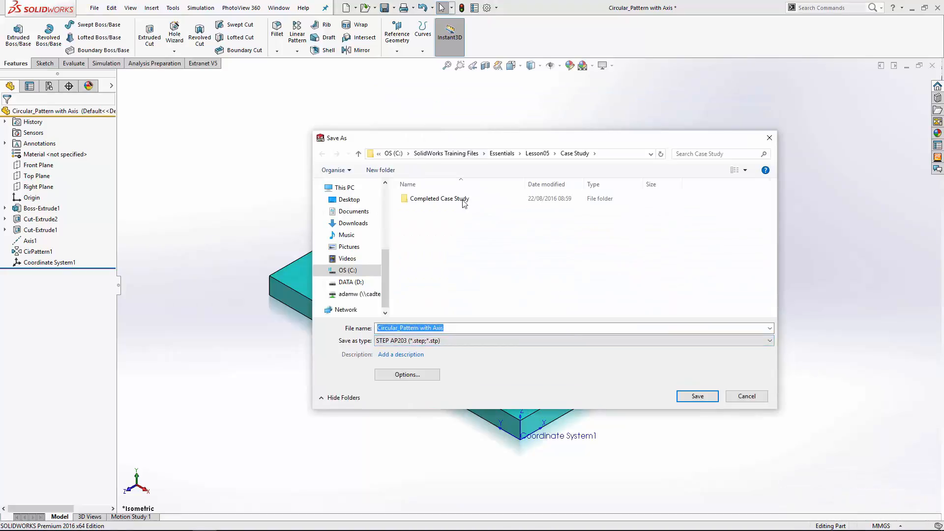
{"action": "left_click", "coordinate": [413, 375]}
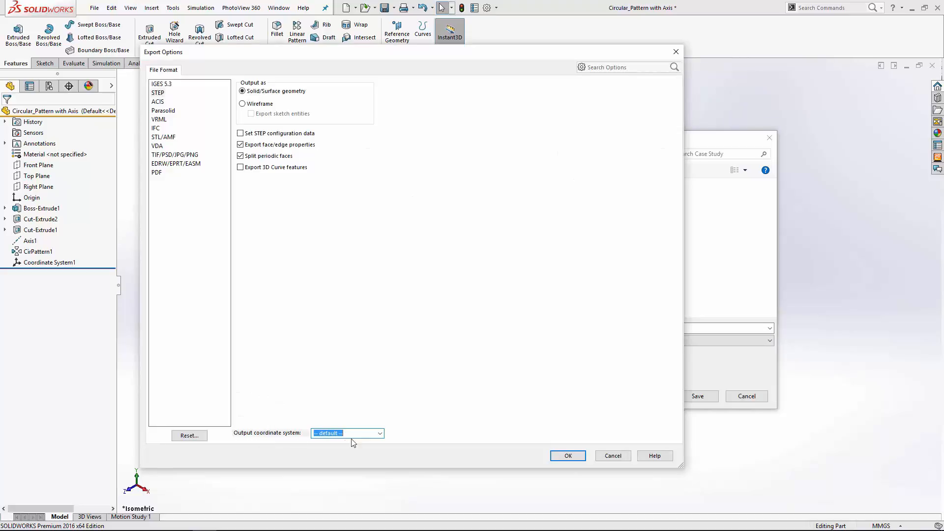
{"action": "left_click", "coordinate": [380, 434]}
{"action": "left_click", "coordinate": [339, 450]}
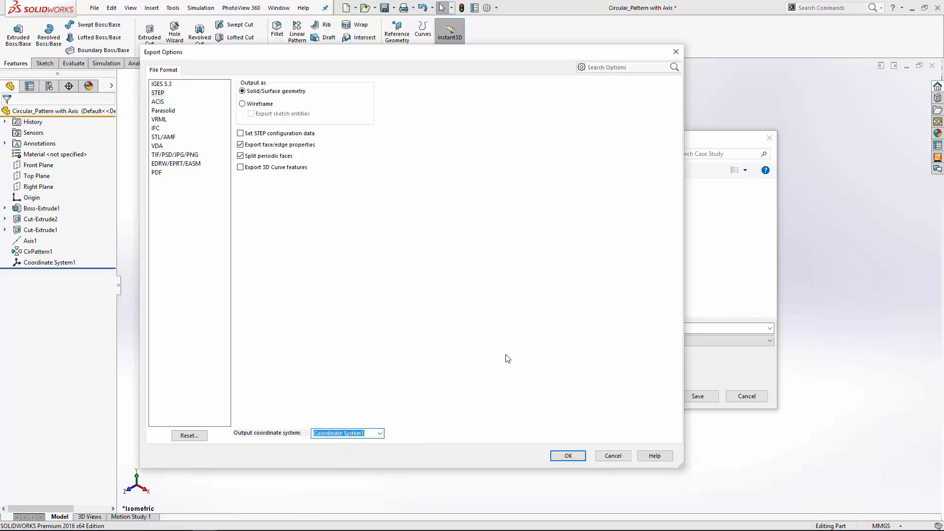